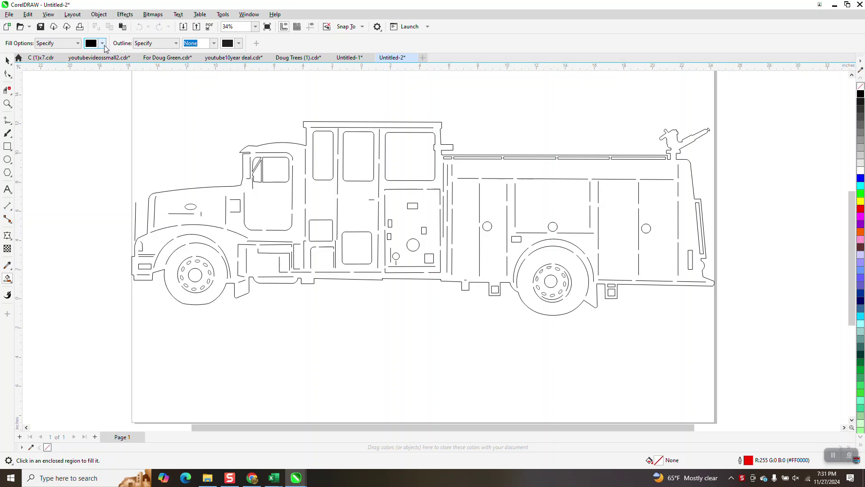
# - Try filling the fire truck drawing with red using Smart Fill, undoing each fill
pyautogui.click(103, 44)
pyautogui.click(173, 103)
pyautogui.click(315, 199)
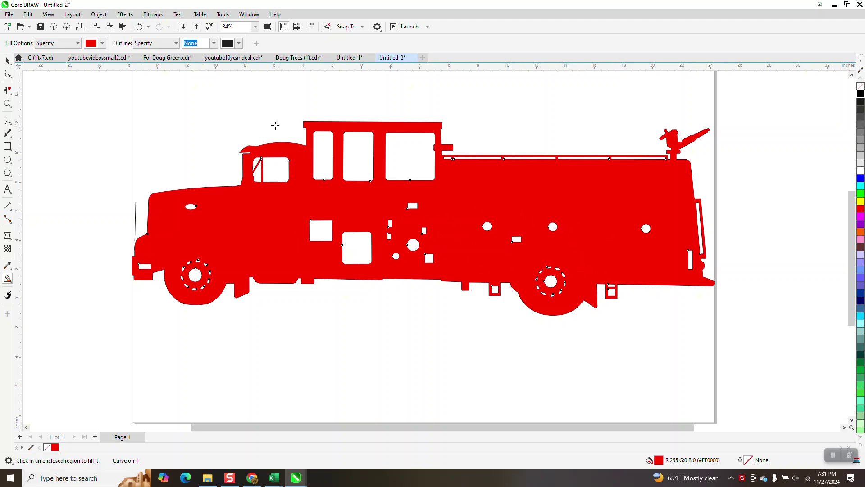
pyautogui.click(140, 27)
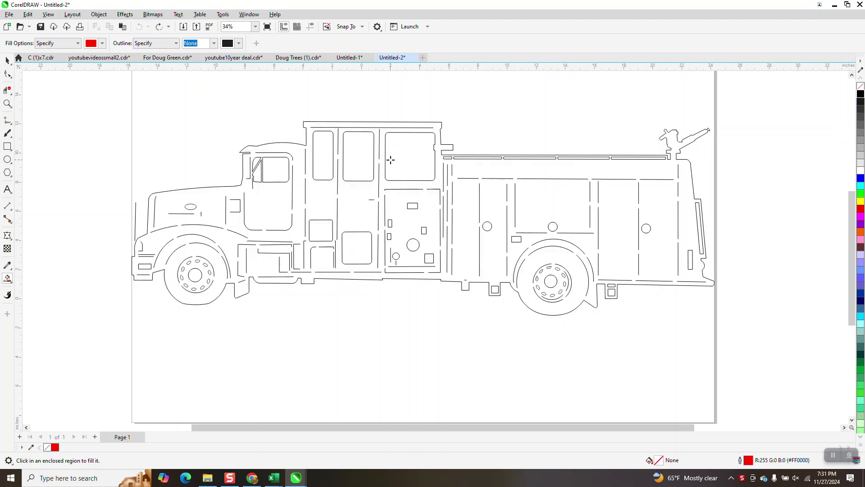
pyautogui.click(7, 59)
pyautogui.click(7, 278)
pyautogui.click(339, 267)
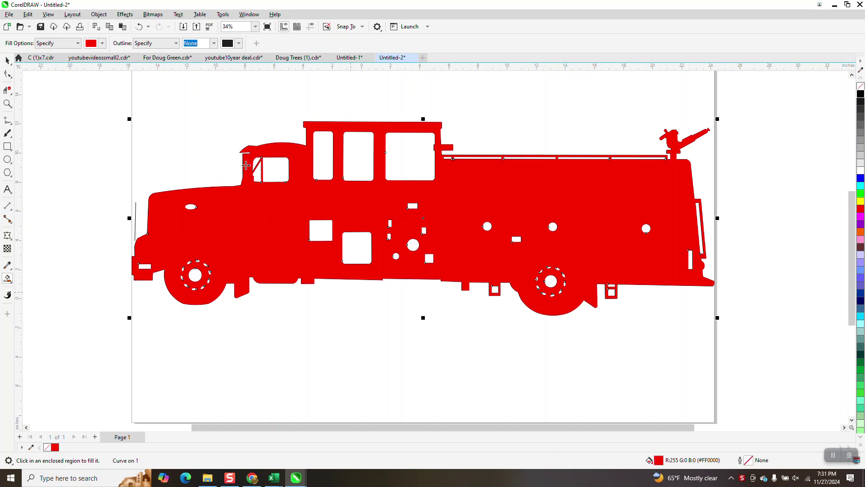
pyautogui.click(139, 27)
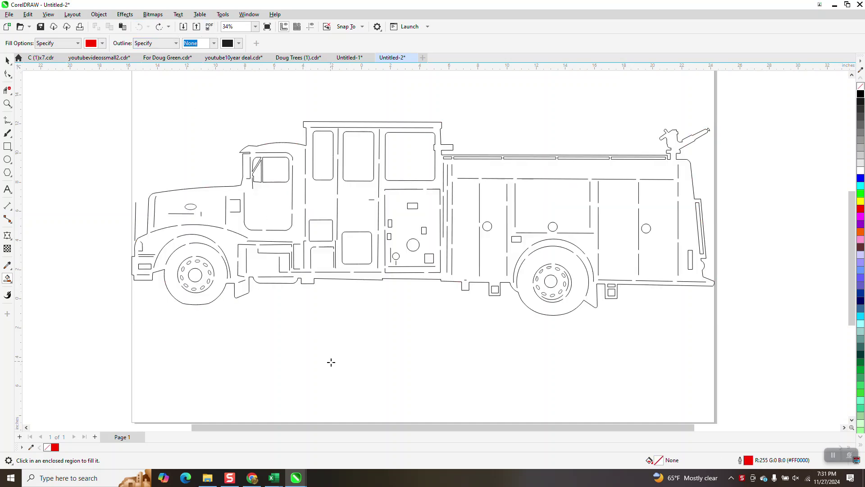
# - Set the nudge distance to 42 inches and move the truck's outer outline that distance to the right
pyautogui.click(8, 60)
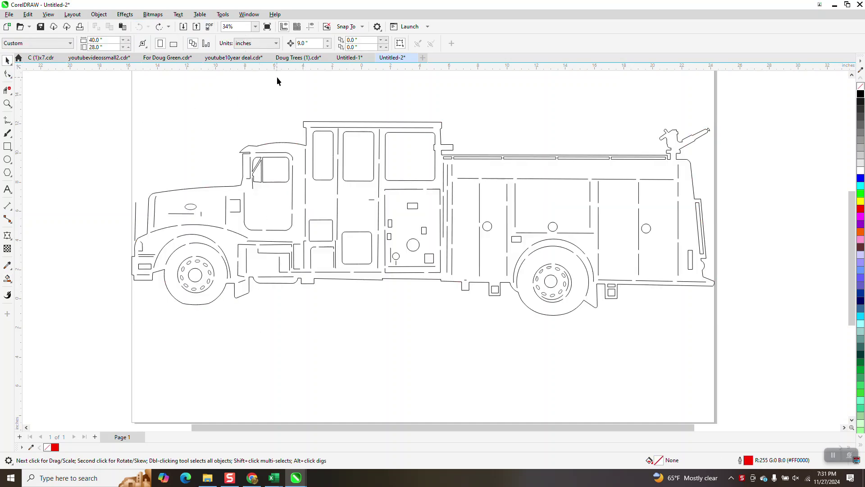
pyautogui.moveTo(633, 288); pyautogui.dragTo(759, 332)
pyautogui.press('Escape')
pyautogui.moveTo(319, 45); pyautogui.dragTo(260, 61)
pyautogui.write('42')
pyautogui.press('Return')
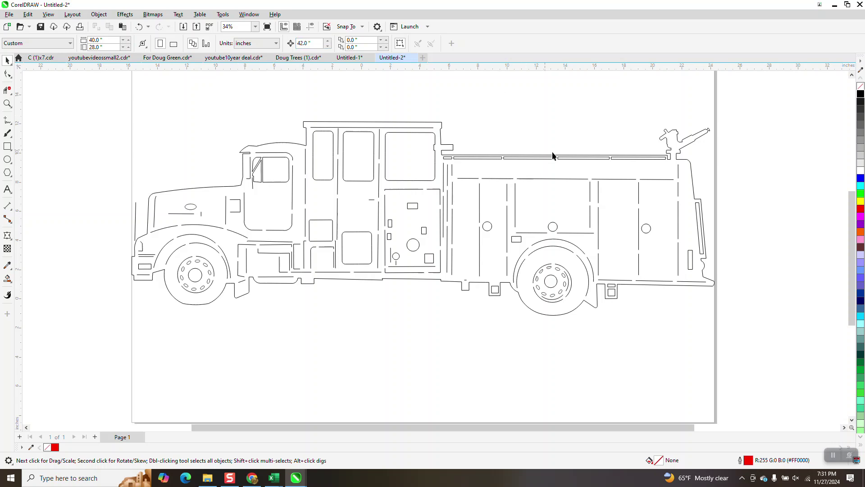
pyautogui.click(692, 168)
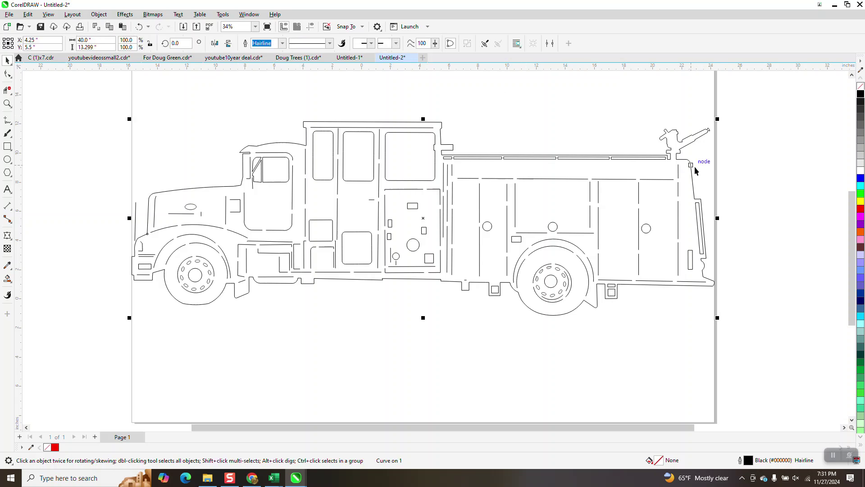
pyautogui.press('Right')
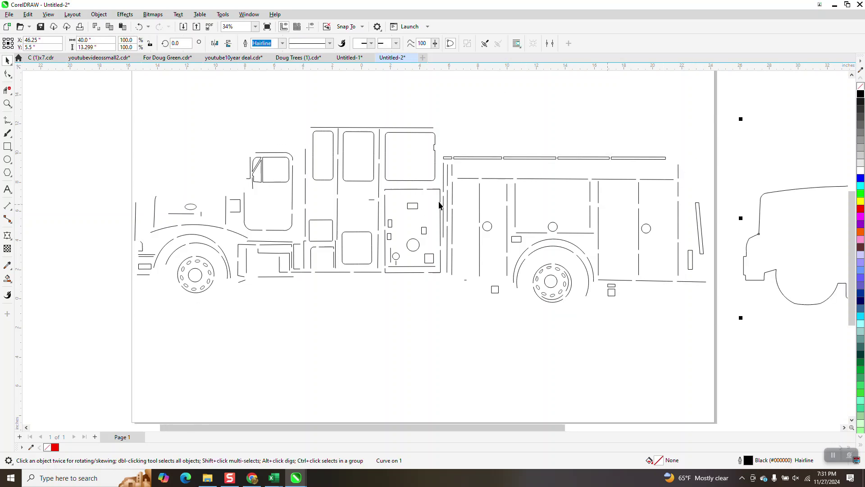
# - Move the three closed crew cab window shapes 42 inches to the right, out of the original drawing
pyautogui.click(7, 103)
pyautogui.moveTo(302, 131); pyautogui.dragTo(445, 206)
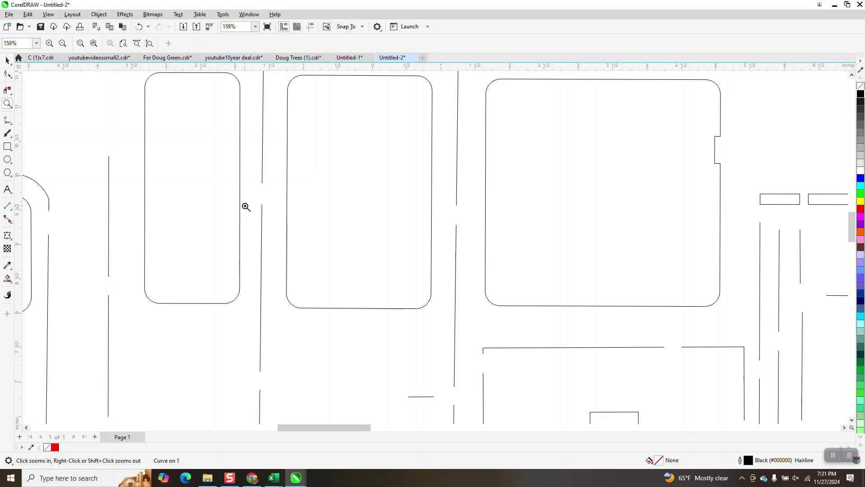
pyautogui.click(8, 60)
pyautogui.click(208, 162)
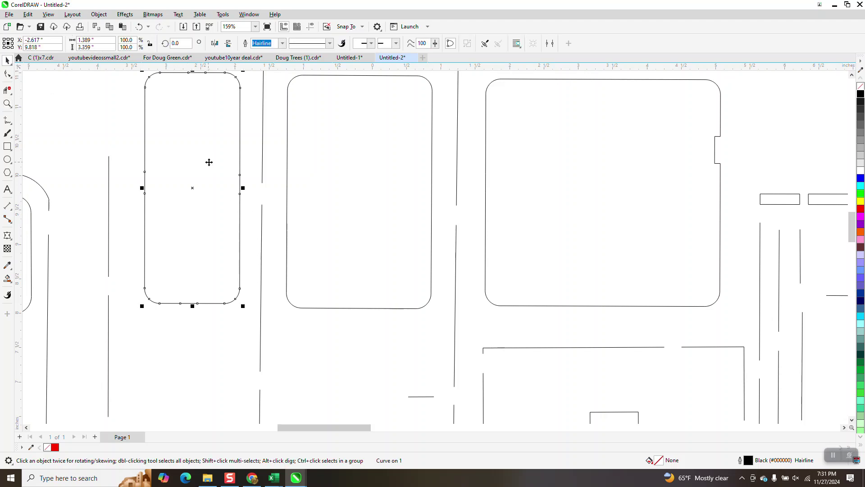
pyautogui.press('Delete')
pyautogui.click(375, 160)
pyautogui.press('Delete')
pyautogui.click(558, 163)
pyautogui.press('Right')
# - Move the thin roof rail bars, the two narrow rear shapes and the two rearmost body circles 42 inches to the right
pyautogui.scroll(-9, 580, 201)
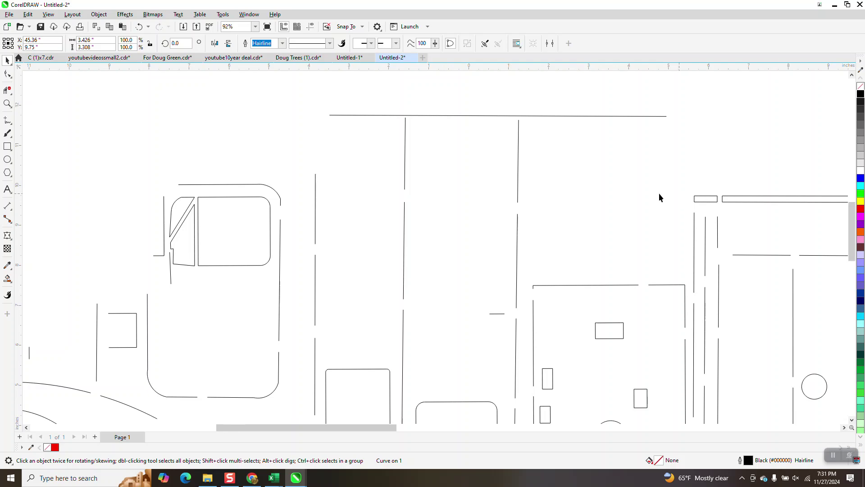
pyautogui.scroll(-4, 649, 186)
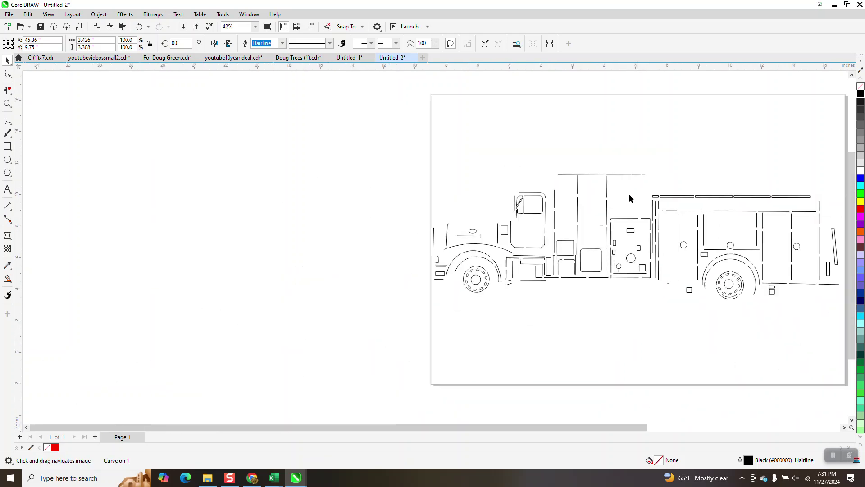
pyautogui.moveTo(691, 203); pyautogui.dragTo(797, 199)
pyautogui.press('Delete')
pyautogui.click(810, 233)
pyautogui.press('Delete')
pyautogui.click(803, 260)
pyautogui.press('Delete')
pyautogui.click(776, 241)
pyautogui.press('Delete')
pyautogui.click(719, 239)
pyautogui.press('Delete')
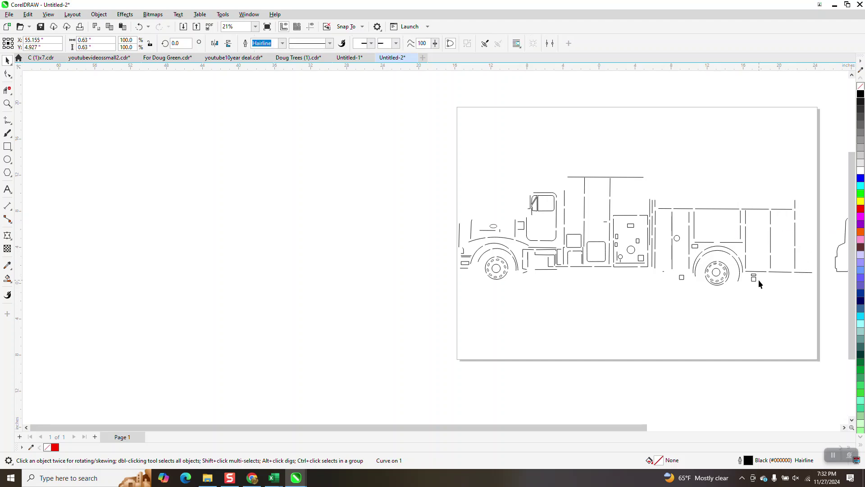
# - Move the small square and the rectangle above it, behind the rear wheel, 42 inches to the right
pyautogui.click(7, 104)
pyautogui.moveTo(687, 240); pyautogui.dragTo(776, 311)
pyautogui.click(7, 60)
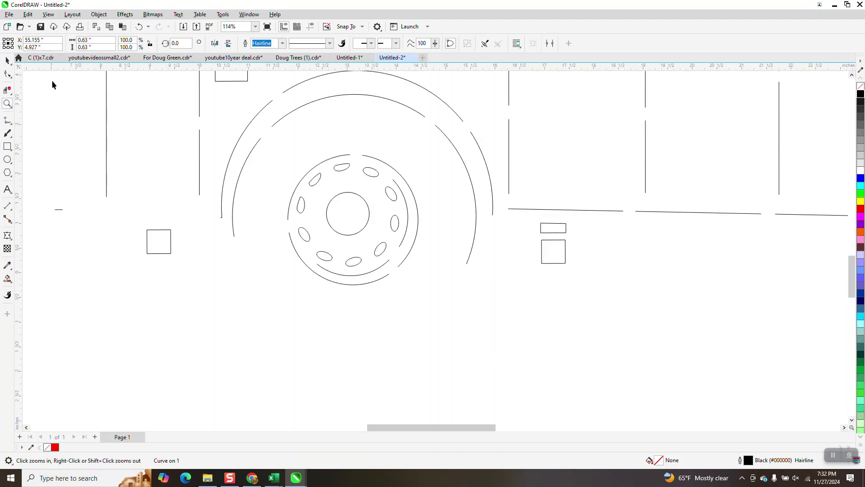
pyautogui.click(543, 240)
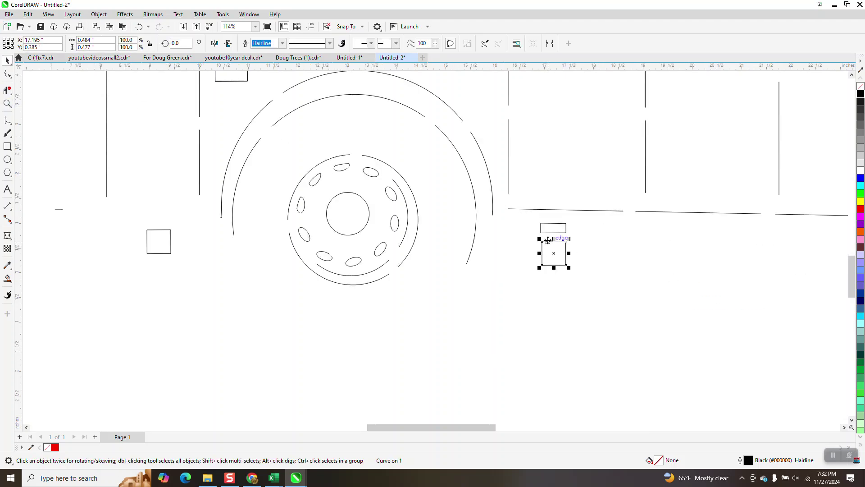
pyautogui.click(554, 214)
pyautogui.click(554, 210)
pyautogui.press('Right')
pyautogui.click(515, 264)
pyautogui.click(548, 251)
pyautogui.press('Right')
pyautogui.click(551, 231)
pyautogui.press('Right')
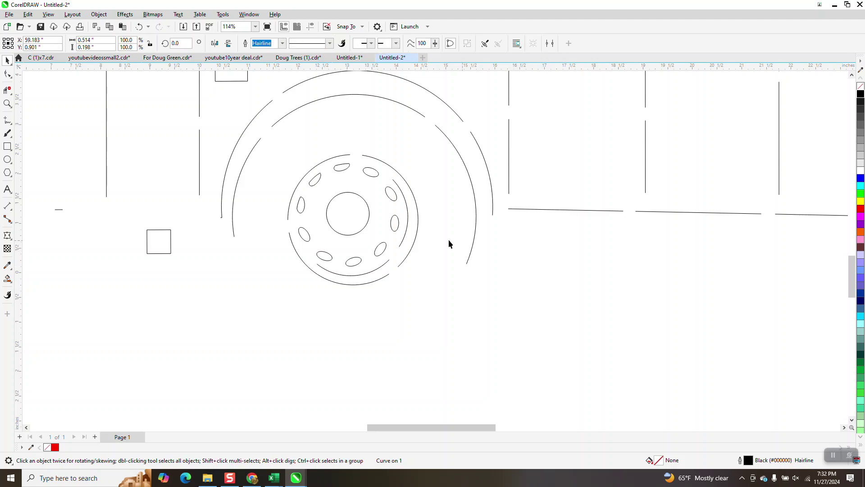
# - Move the square ahead of the rear wheel and the small rectangle above its wheel arch 42 inches to the right
pyautogui.click(354, 218)
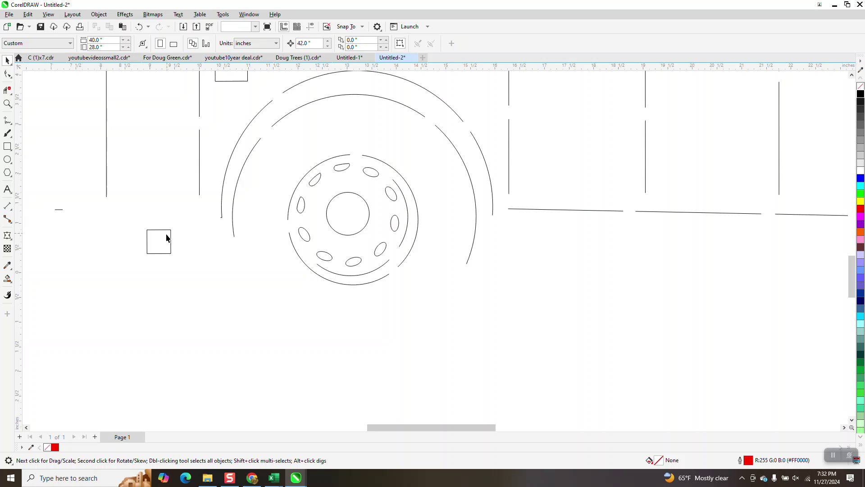
pyautogui.click(232, 81)
pyautogui.scroll(-2, 255, 169)
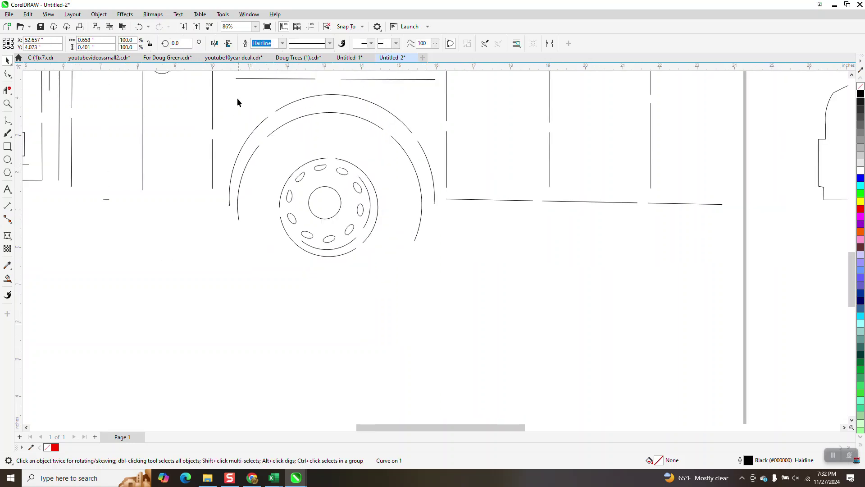
pyautogui.press('Right')
# - Move the small rectangles and round gauges inside the pump panel 42 inches to the right
pyautogui.scroll(-2, 239, 126)
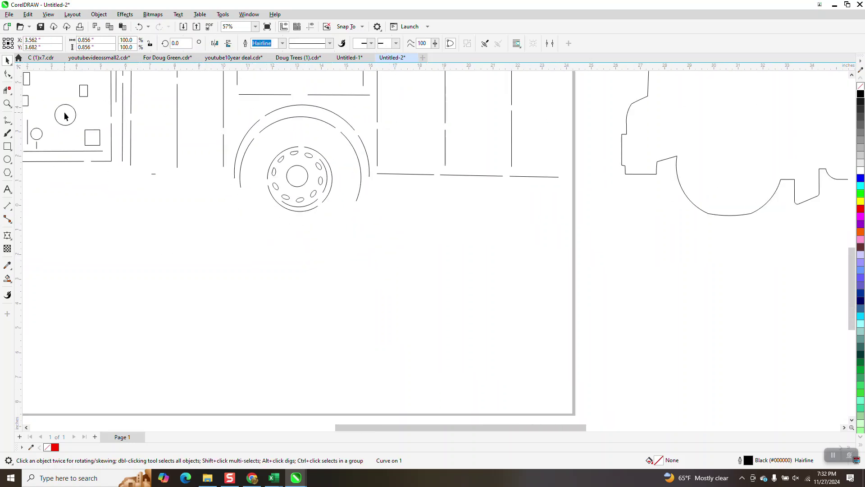
pyautogui.click(100, 137)
pyautogui.press('Right')
pyautogui.click(82, 88)
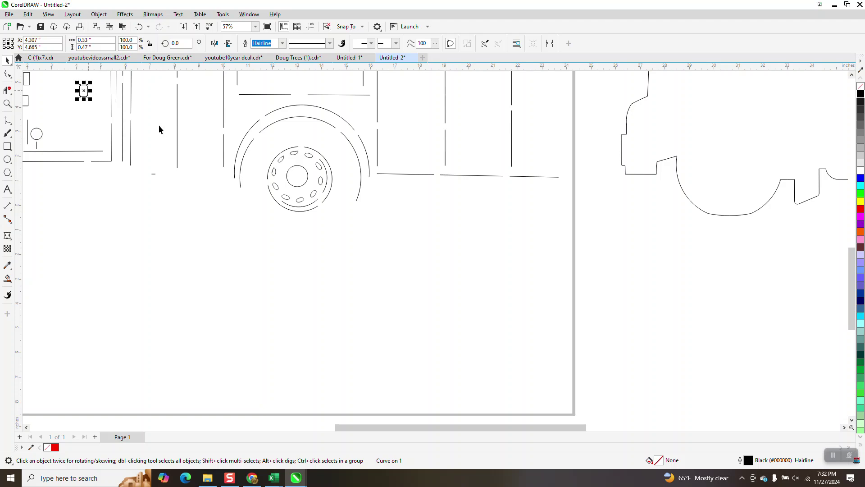
pyautogui.press('Right')
pyautogui.scroll(-1, 285, 213)
pyautogui.click(113, 155)
pyautogui.press('Right')
pyautogui.click(100, 128)
pyautogui.press('Right')
pyautogui.click(99, 108)
pyautogui.press('Right')
pyautogui.click(129, 91)
pyautogui.press('Right')
# - Move the crew cab's large rounded lower panel and the square panel beside it 42 inches to the right
pyautogui.click(77, 140)
pyautogui.press('Right')
pyautogui.scroll(-2, 258, 207)
pyautogui.click(126, 162)
pyautogui.press('Right')
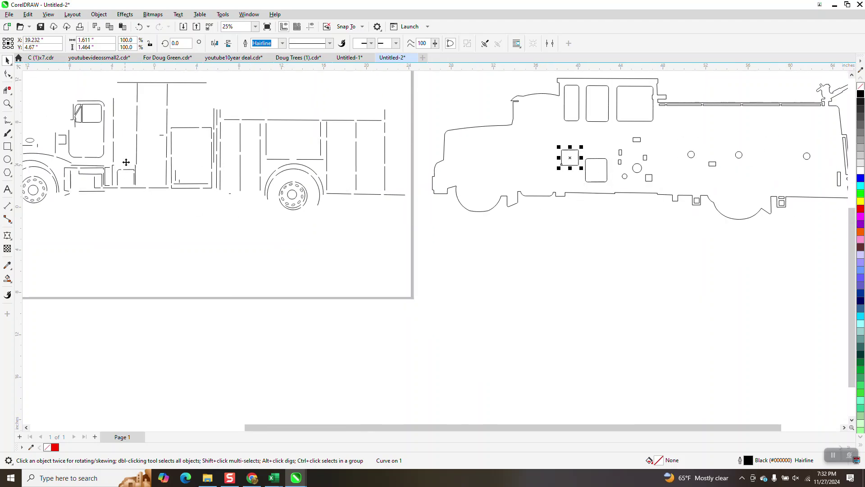
# - Move the front door's window glass and its two vent window pieces 42 inches to the right
pyautogui.click(7, 104)
pyautogui.moveTo(48, 84); pyautogui.dragTo(225, 198)
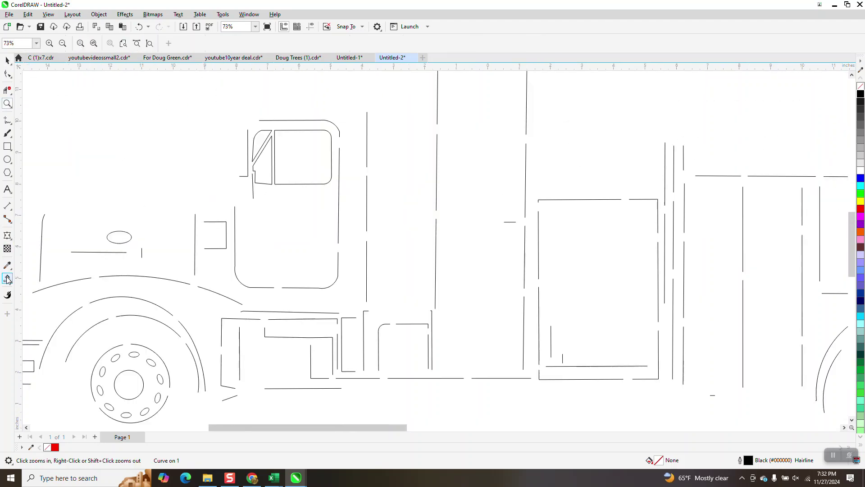
pyautogui.click(5, 58)
pyautogui.click(269, 170)
pyautogui.press('Delete')
pyautogui.click(263, 140)
pyautogui.press('Delete')
pyautogui.click(331, 151)
pyautogui.press('Delete')
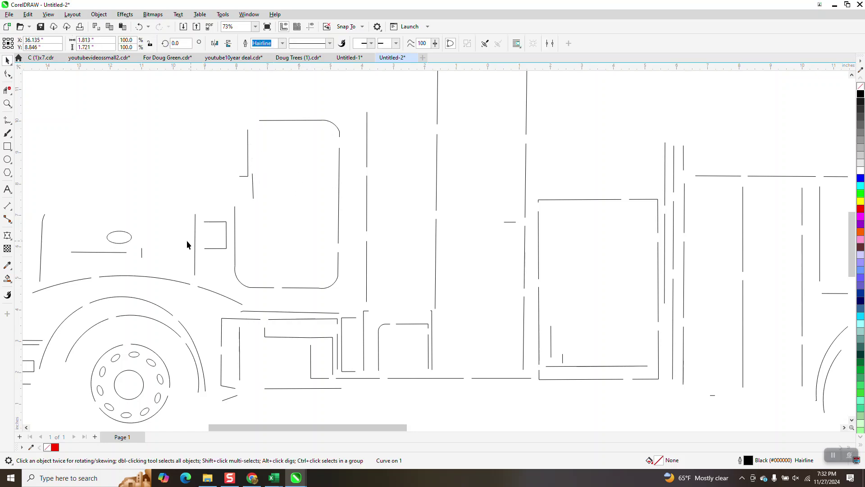
# - Move the oval on the hood and the small front bumper rectangle 42 inches to the right
pyautogui.click(131, 236)
pyautogui.press('Delete')
pyautogui.scroll(-2, 218, 195)
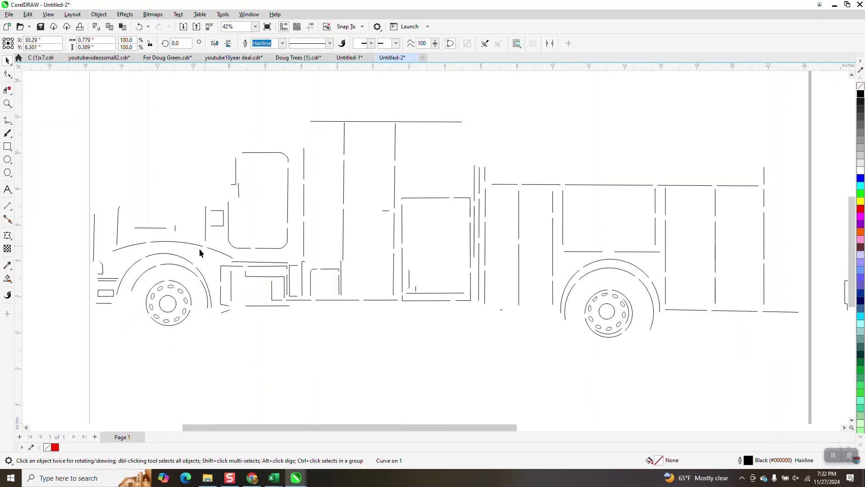
pyautogui.click(110, 293)
pyautogui.press('Delete')
# - Move all the oval holes and the center hub circle of the front wheel 42 inches to the right
pyautogui.click(8, 104)
pyautogui.moveTo(143, 278); pyautogui.dragTo(231, 342)
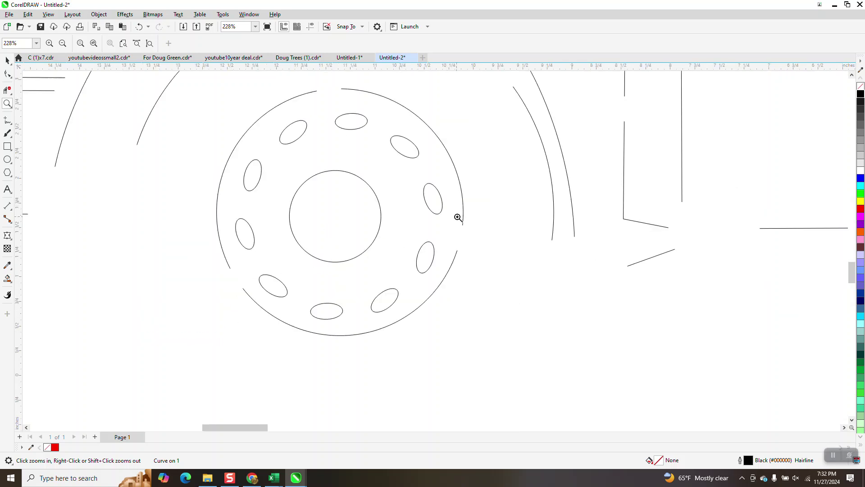
pyautogui.click(7, 59)
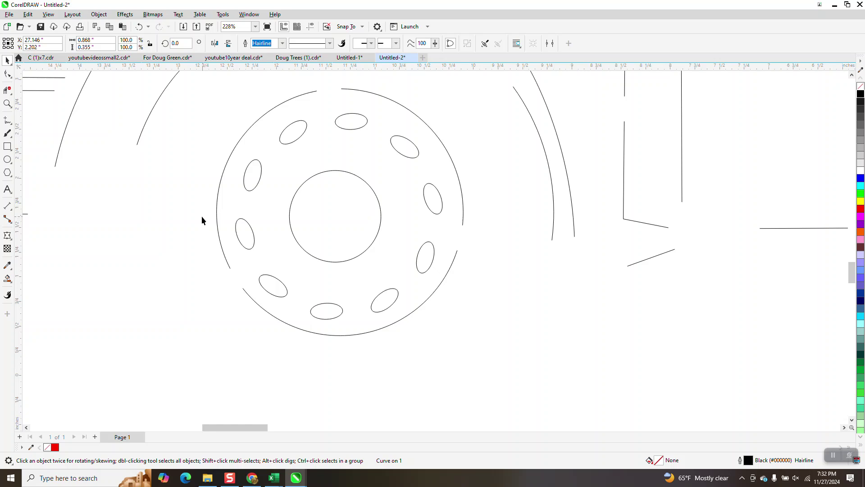
pyautogui.moveTo(361, 301); pyautogui.dragTo(447, 328)
pyautogui.press('Delete')
pyautogui.moveTo(223, 109); pyautogui.dragTo(404, 199)
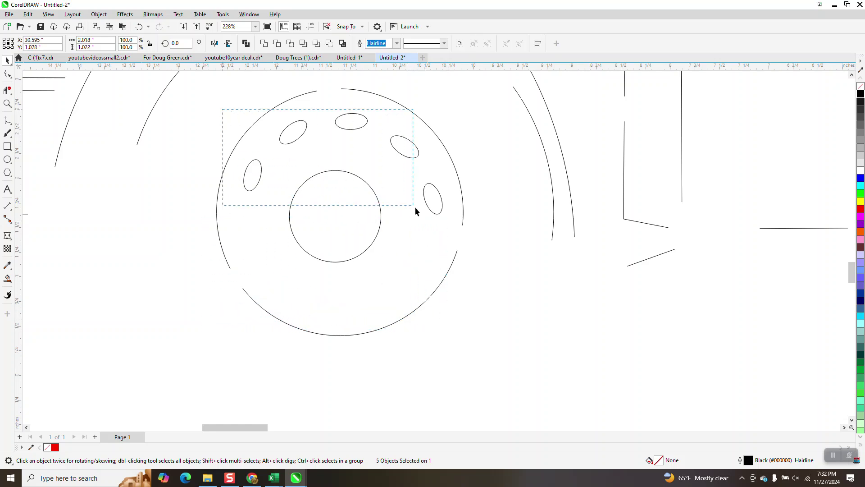
pyautogui.moveTo(448, 226); pyautogui.dragTo(452, 228)
pyautogui.press('Delete')
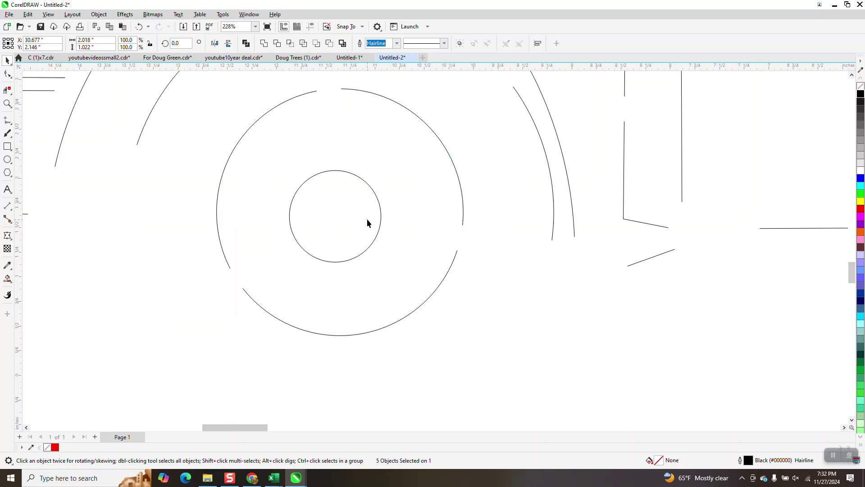
pyautogui.click(367, 219)
# - Move the three lower oval holes of the rear wheel 42 inches to the right
pyautogui.scroll(-5, 104, 235)
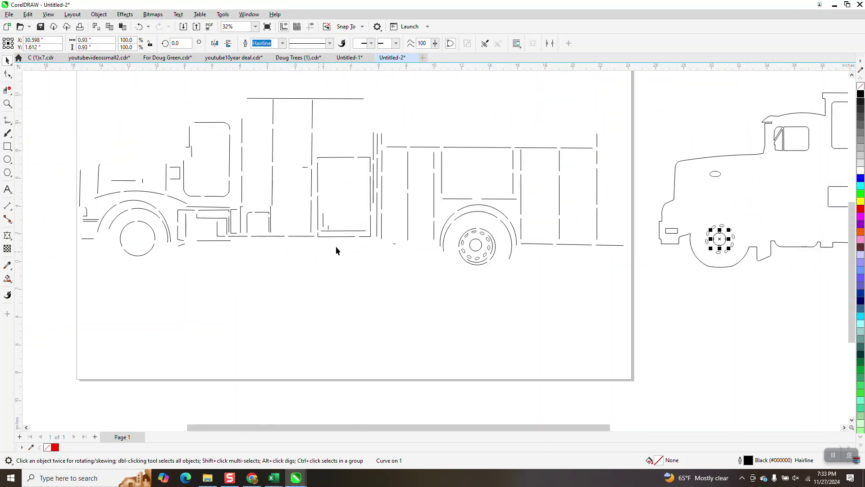
pyautogui.click(7, 104)
pyautogui.click(509, 273)
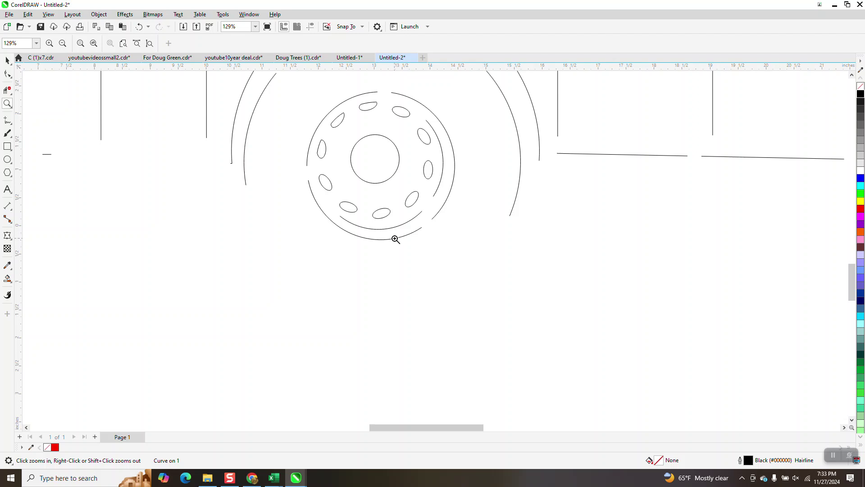
pyautogui.click(7, 60)
pyautogui.moveTo(332, 257); pyautogui.dragTo(428, 188)
pyautogui.click(422, 291)
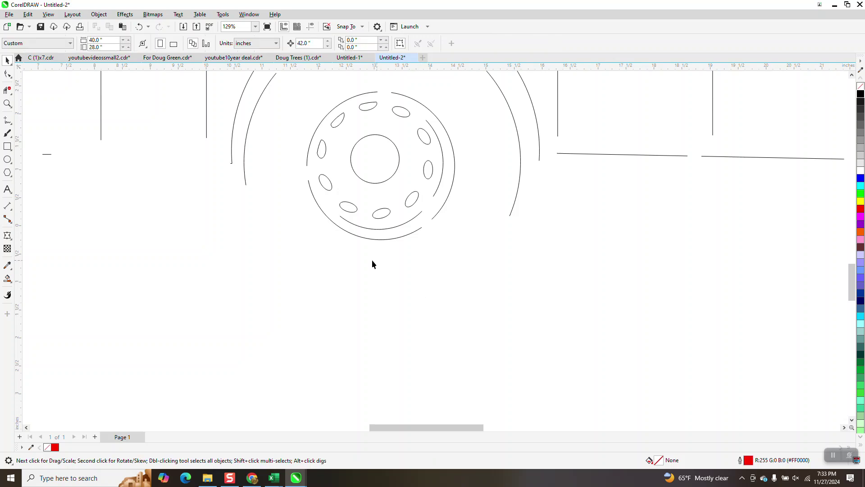
pyautogui.click(353, 211)
pyautogui.press('Delete')
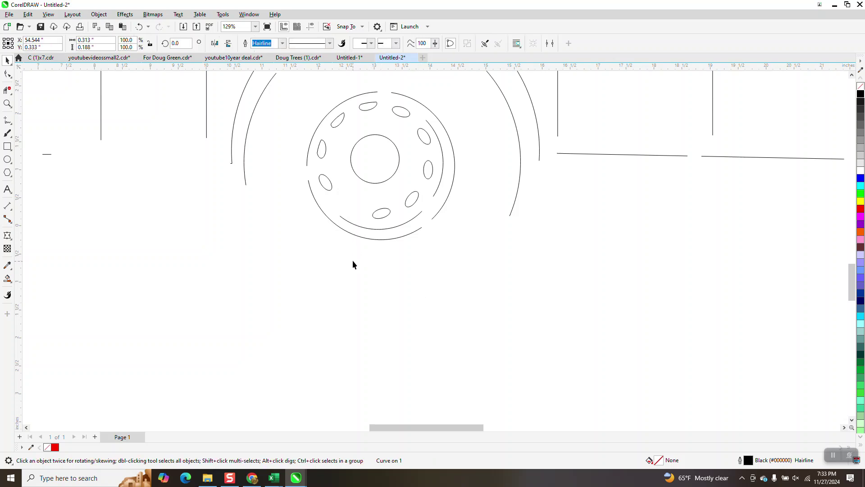
pyautogui.keyDown('shift'); pyautogui.click(415, 194); pyautogui.keyUp('shift')
pyautogui.press('Delete')
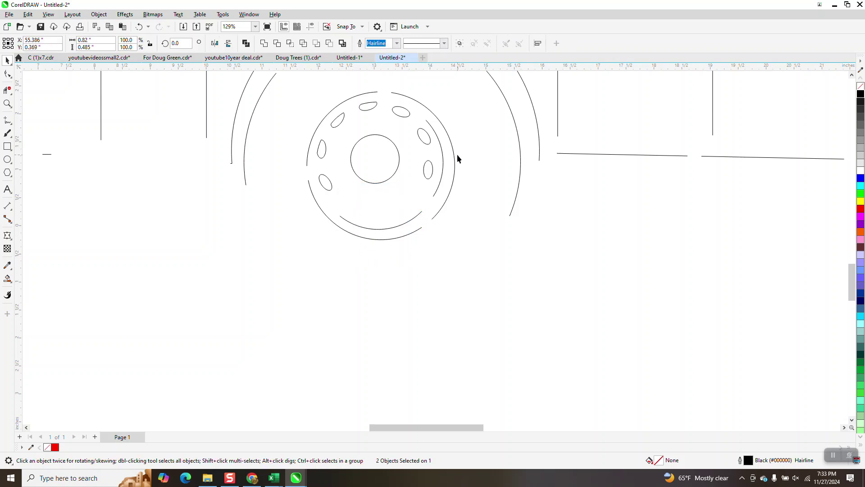
# - Move the rear wheel's remaining oval holes and its center hub circle 42 inches to the right
pyautogui.press('Delete')
pyautogui.moveTo(364, 131); pyautogui.dragTo(361, 131)
pyautogui.press('Delete')
pyautogui.press('Delete')
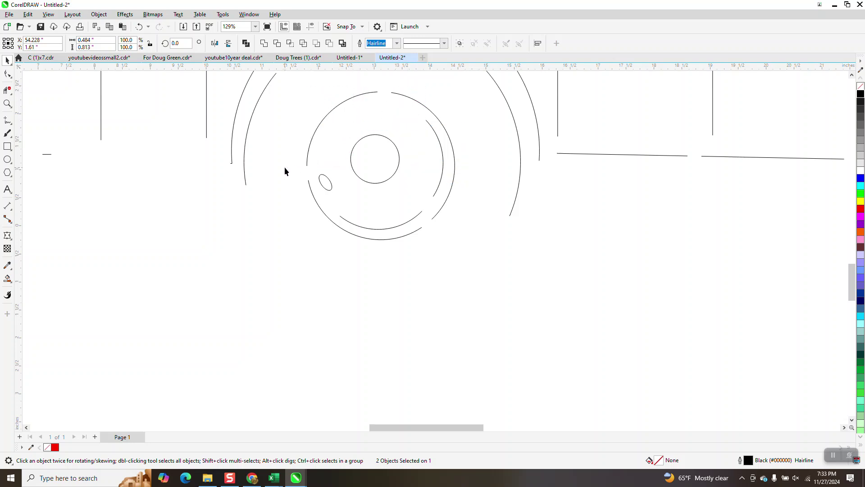
pyautogui.click(326, 183)
pyautogui.press('Delete')
pyautogui.click(379, 159)
pyautogui.press('Delete')
pyautogui.scroll(-3, 364, 275)
pyautogui.scroll(-2, 372, 270)
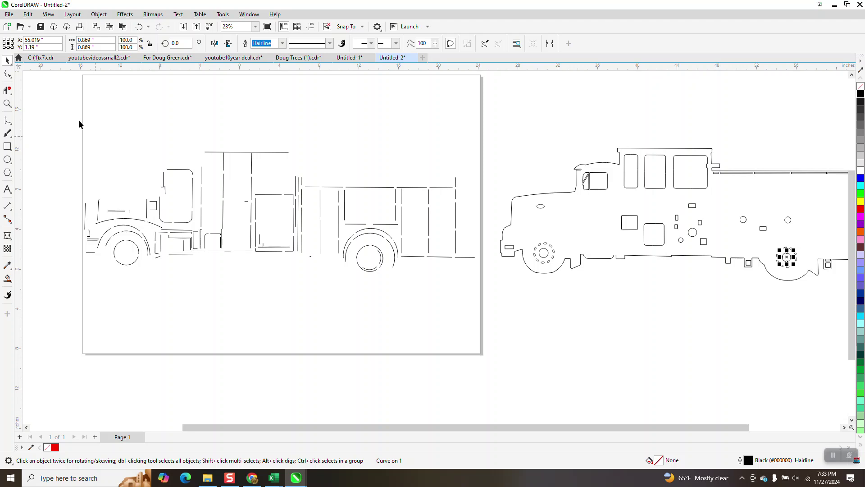
# - Try an 8 pt outline width on all the fire truck's open lines and undo it
pyautogui.moveTo(76, 139); pyautogui.dragTo(328, 277)
pyautogui.moveTo(461, 288); pyautogui.dragTo(490, 288)
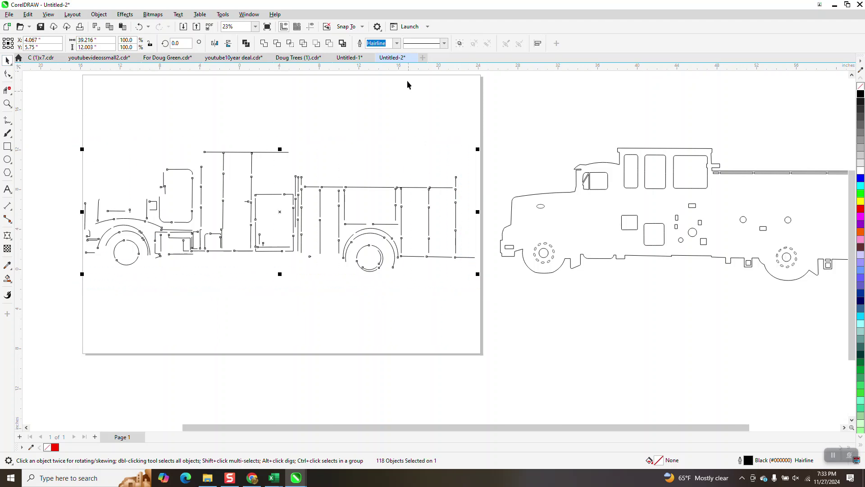
pyautogui.click(397, 44)
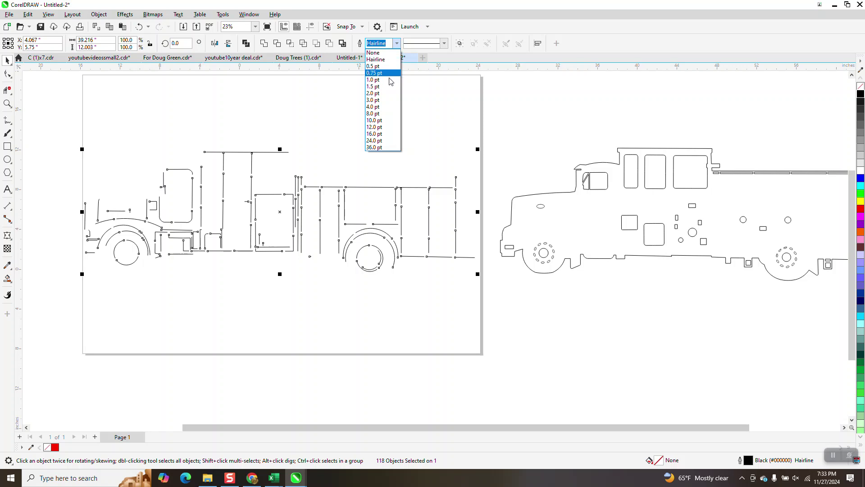
pyautogui.click(377, 114)
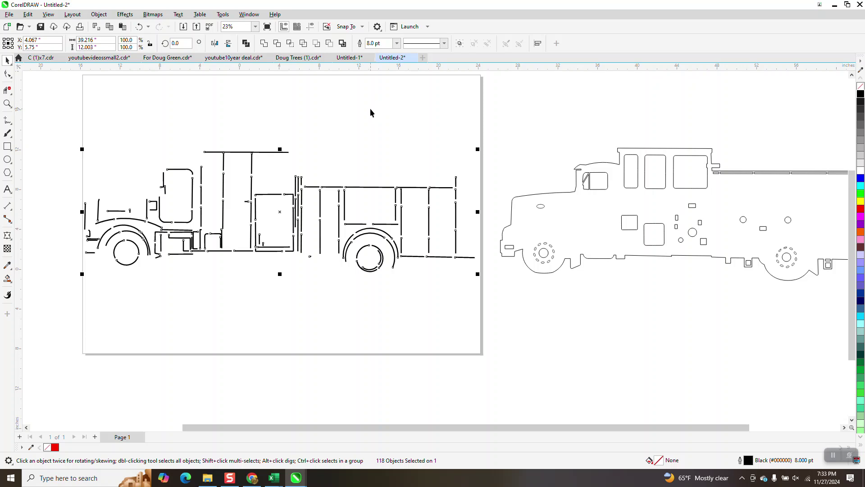
pyautogui.click(7, 103)
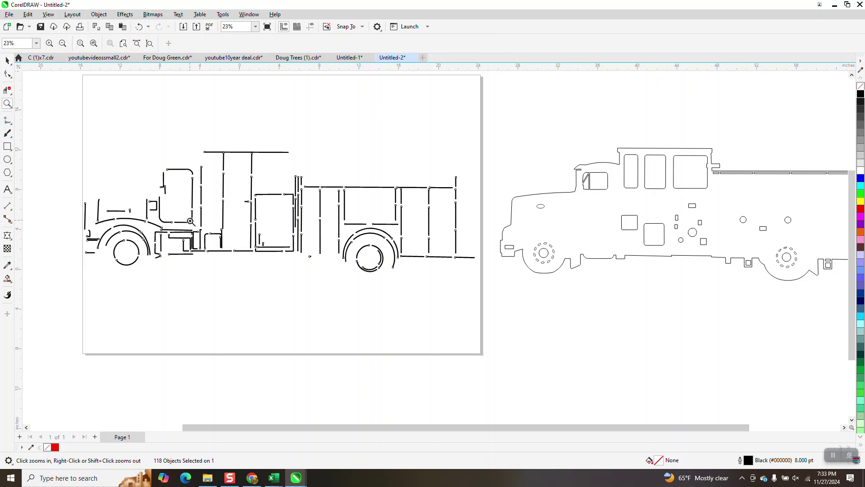
pyautogui.click(216, 252)
pyautogui.scroll(-4, 246, 211)
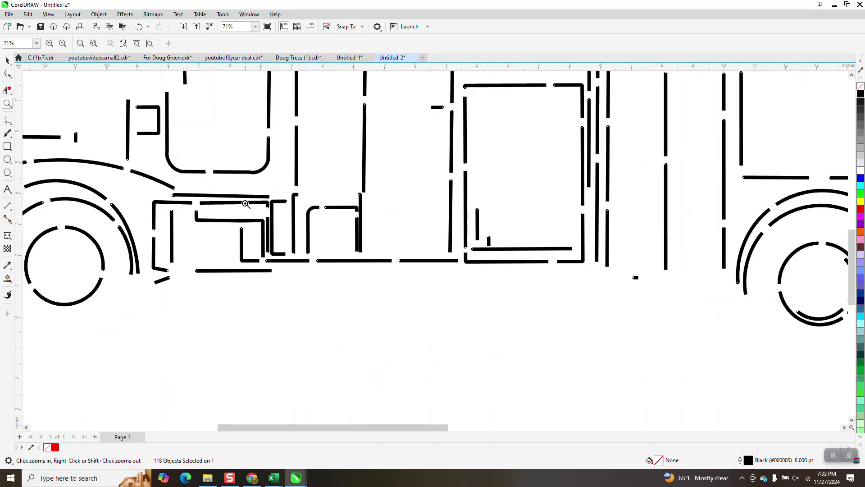
pyautogui.hotkey('ctrl', 'z')
pyautogui.scroll(-2, 292, 212)
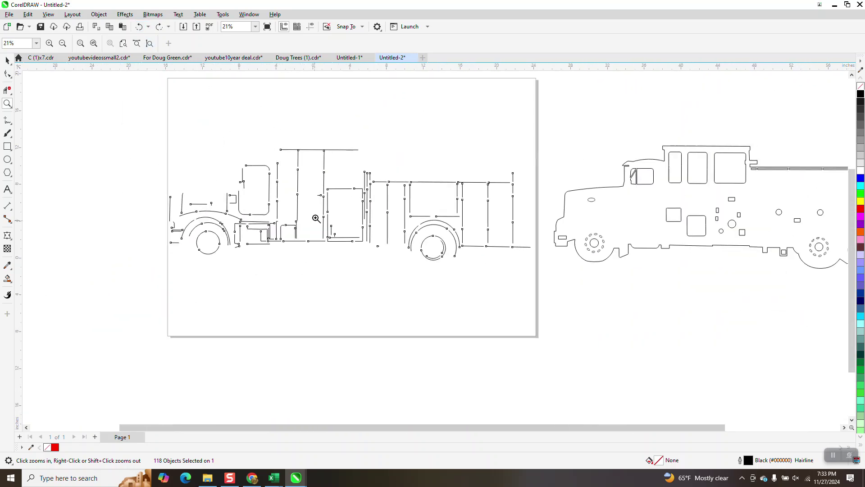
# - Set the open lines' outline width to 6 pt and convert their outlines to objects
pyautogui.click(7, 60)
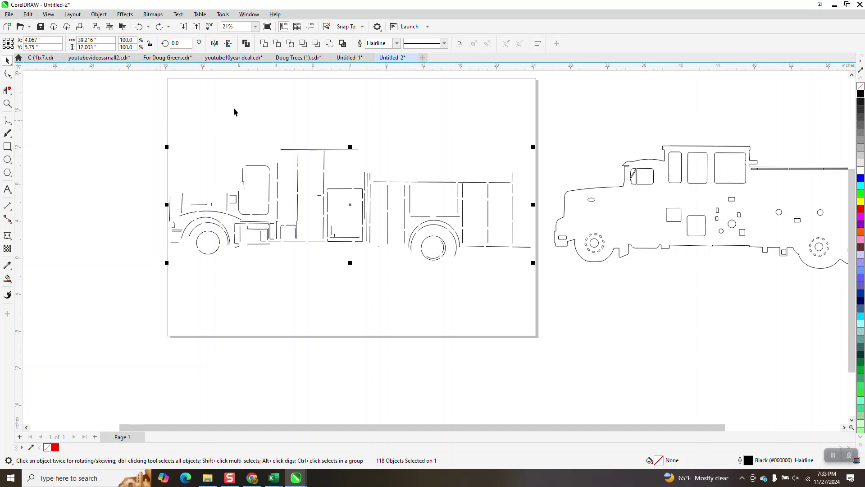
pyautogui.click(397, 43)
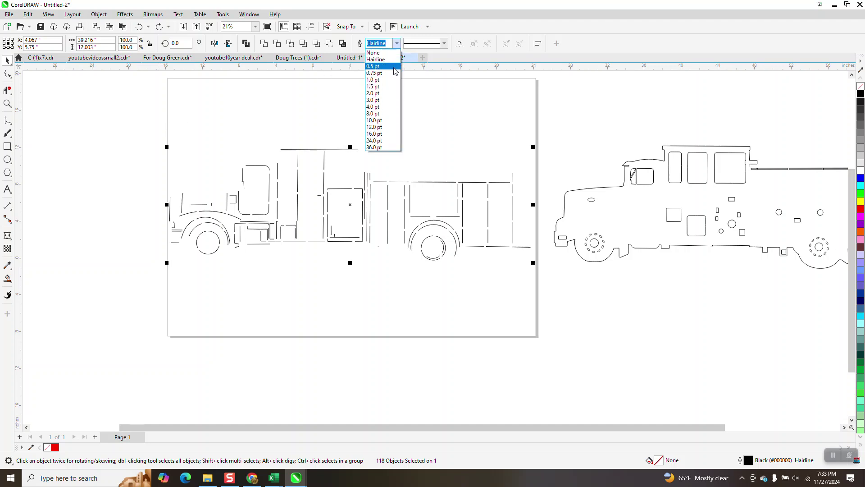
pyautogui.click(378, 108)
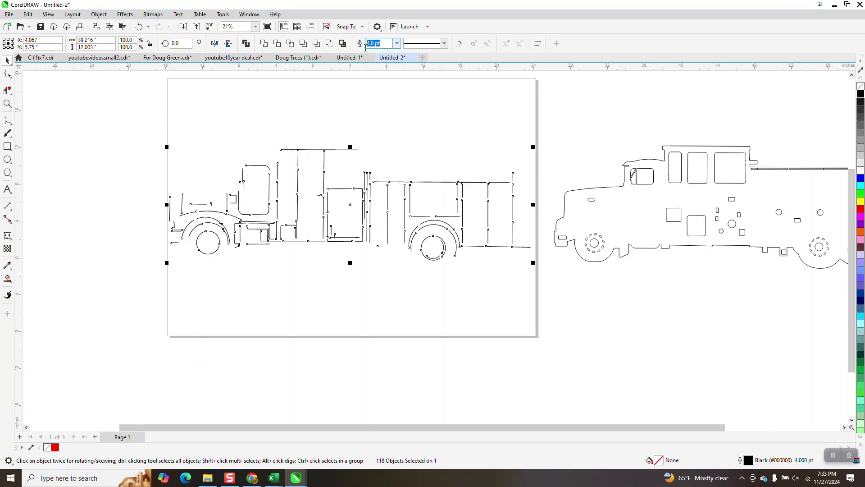
pyautogui.write('6')
pyautogui.press('Return')
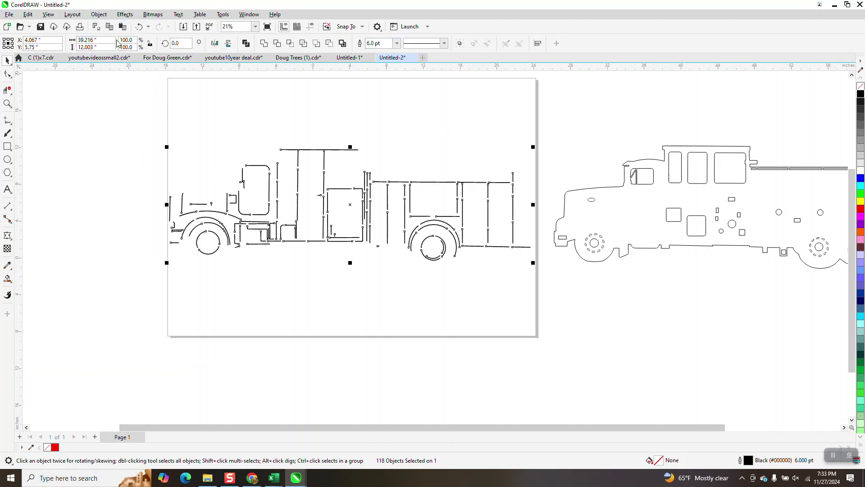
pyautogui.click(99, 14)
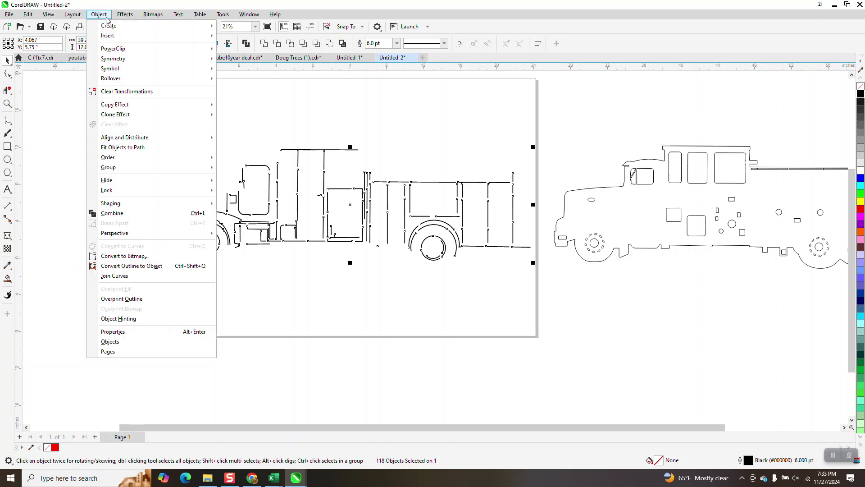
pyautogui.click(158, 266)
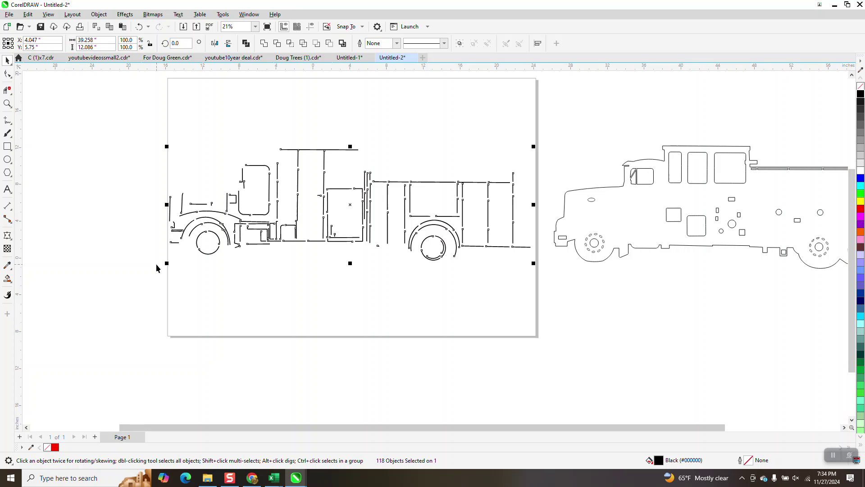
# - Group all the closed shapes beside the page and center the group on the page over the open lines
pyautogui.scroll(-1, 158, 265)
pyautogui.scroll(-2, 496, 189)
pyautogui.moveTo(503, 149); pyautogui.dragTo(773, 273)
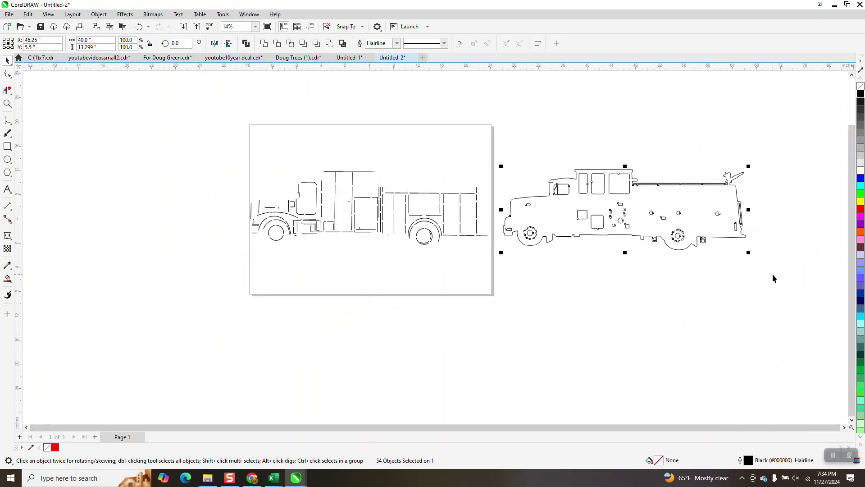
pyautogui.moveTo(493, 132); pyautogui.dragTo(791, 271)
pyautogui.hotkey('ctrl', 'g')
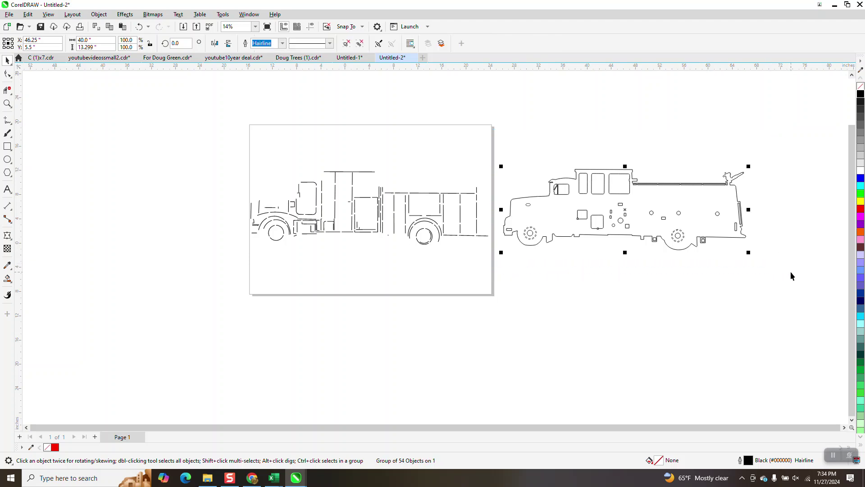
pyautogui.press('p')
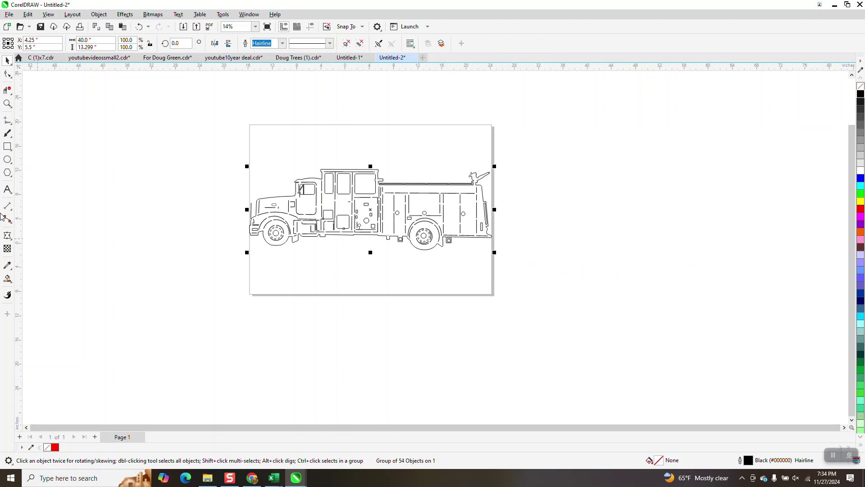
# - Fill the fire truck body with red and no outline using the Smart Fill tool
pyautogui.click(7, 104)
pyautogui.moveTo(252, 176); pyautogui.dragTo(509, 314)
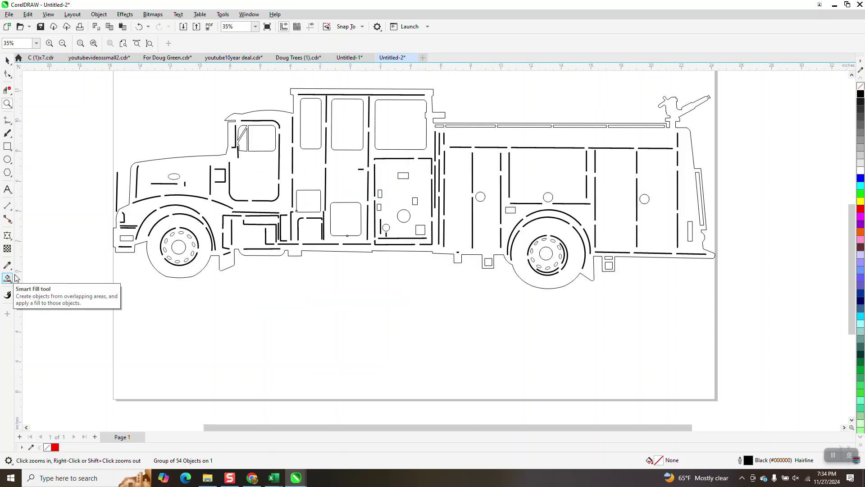
pyautogui.scroll(5, 278, 171)
pyautogui.scroll(-4, 309, 187)
pyautogui.scroll(-1, 369, 166)
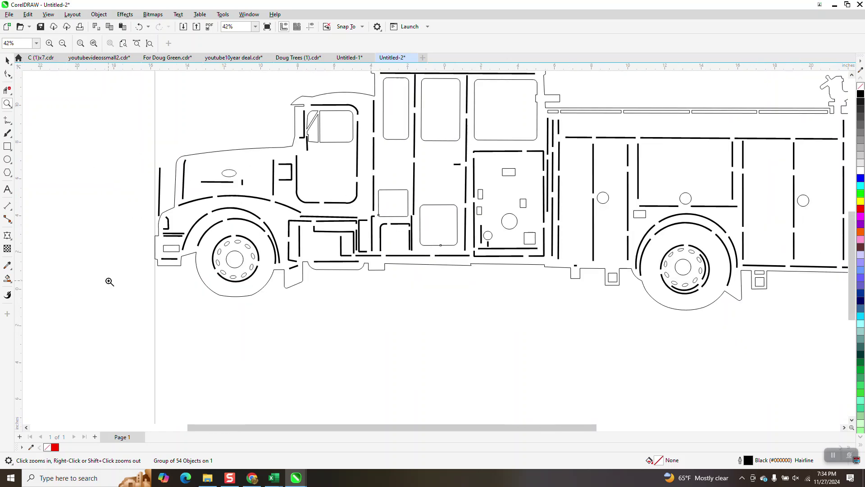
pyautogui.click(8, 279)
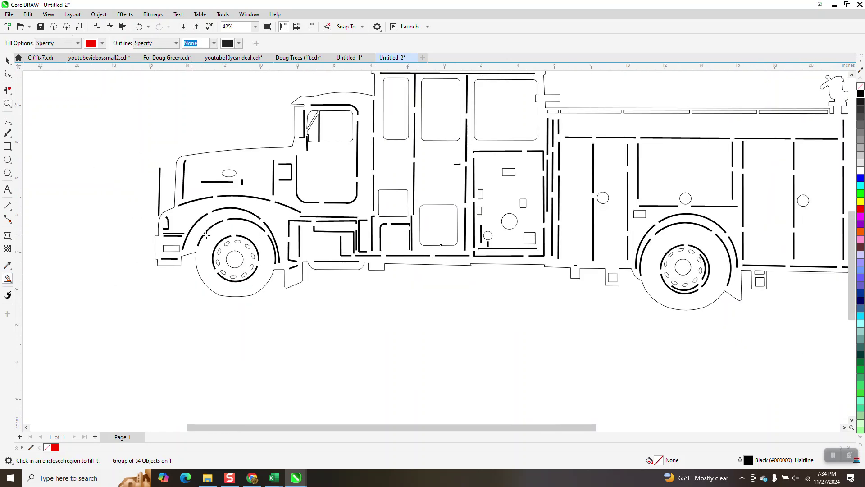
pyautogui.click(260, 163)
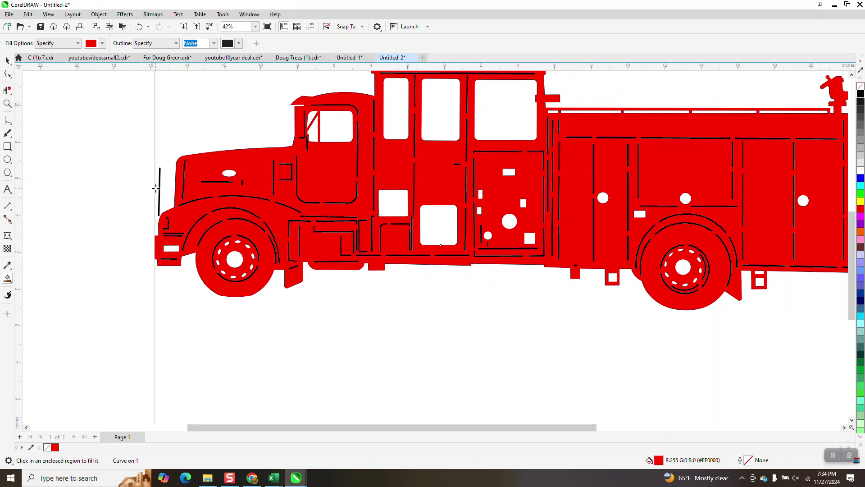
# - Inspect the cab of the filled truck, and undo the red fill and the centering of the grouped closed shapes
pyautogui.scroll(-1, 151, 187)
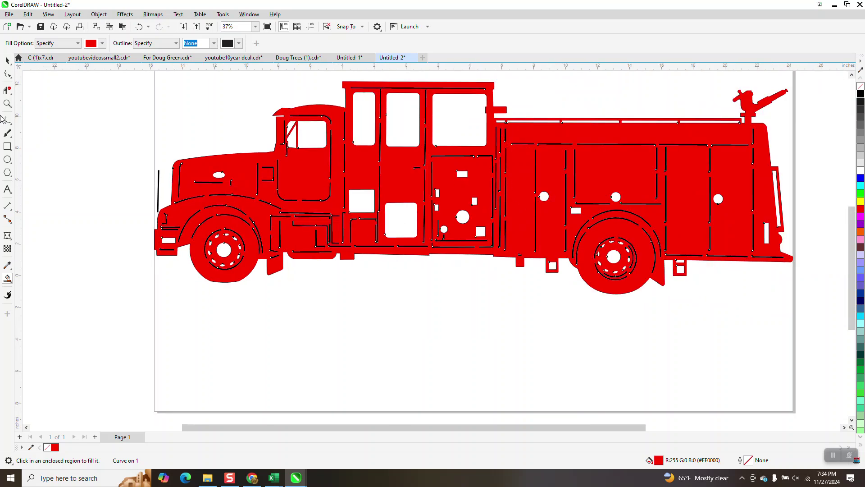
pyautogui.click(7, 103)
pyautogui.moveTo(356, 86); pyautogui.dragTo(461, 152)
pyautogui.scroll(-3, 372, 155)
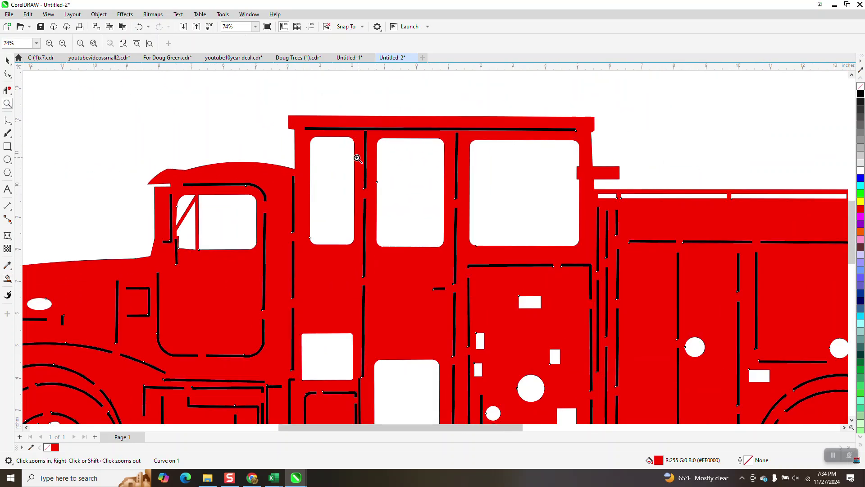
pyautogui.scroll(-2, 356, 159)
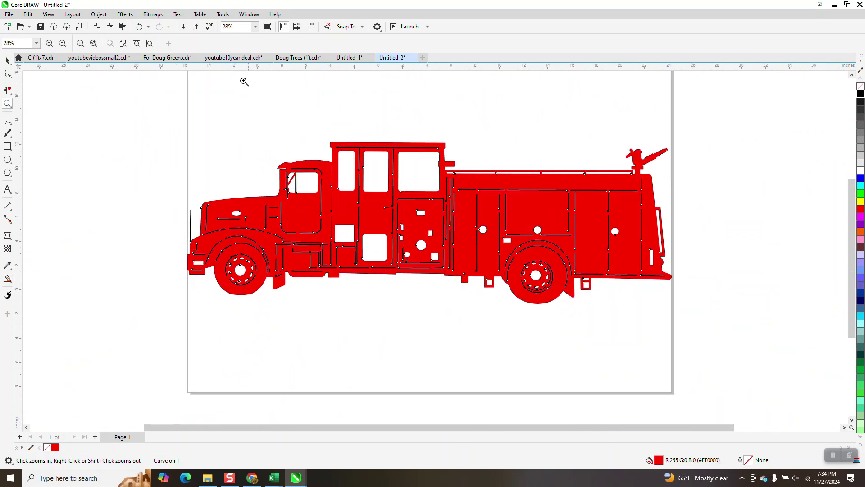
pyautogui.click(139, 27)
pyautogui.click(139, 27)
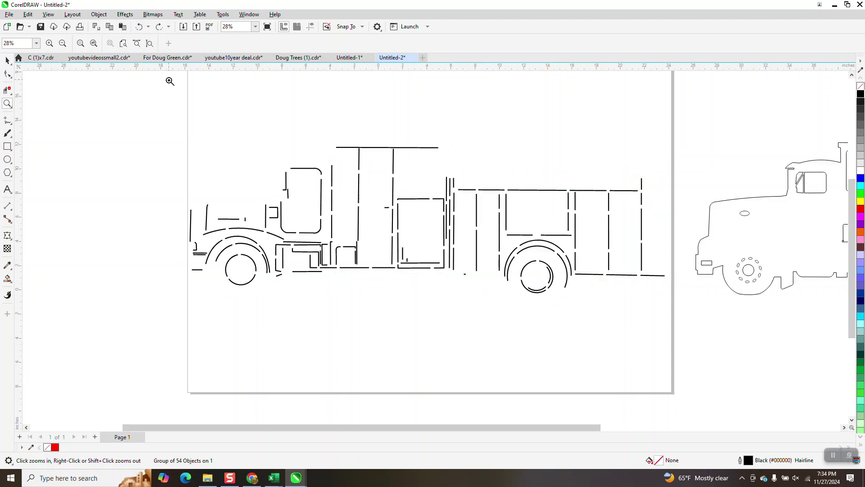
# - Select all the converted line objects on the page and give them a hairline outline
pyautogui.click(7, 60)
pyautogui.moveTo(160, 118); pyautogui.dragTo(613, 306)
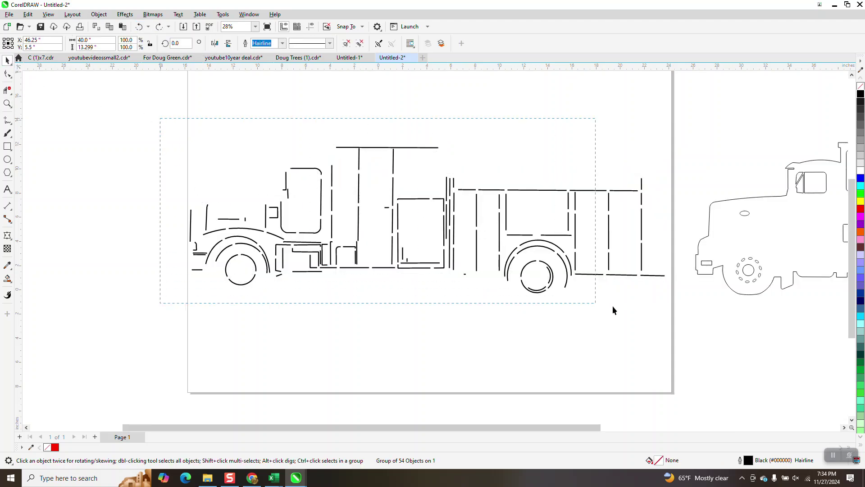
pyautogui.hotkey('ctrl', 'u')
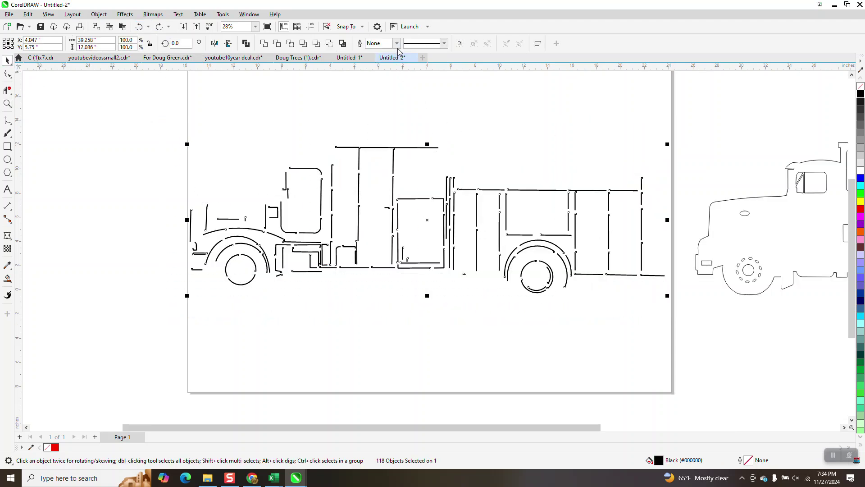
pyautogui.click(397, 43)
pyautogui.click(376, 63)
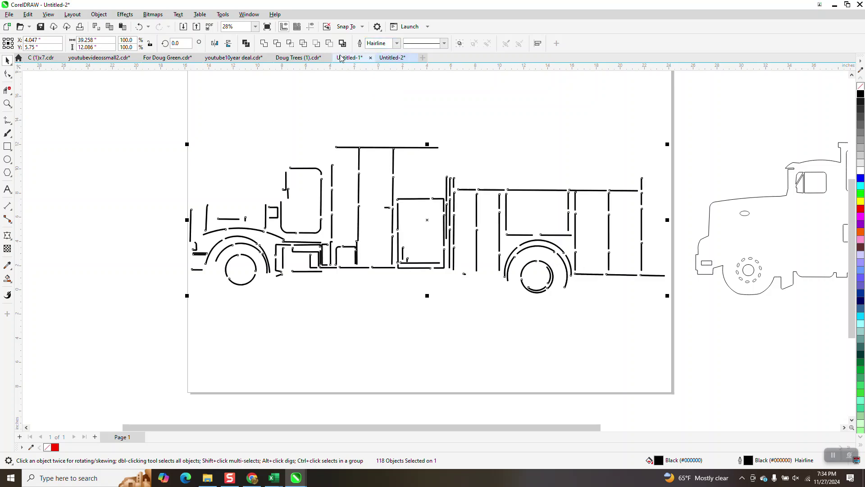
# - Undo the recent outline width changes, the outline conversion and the grouping, back to the original hairline open lines
pyautogui.click(139, 27)
pyautogui.click(139, 27)
pyautogui.click(139, 27)
pyautogui.click(139, 27)
pyautogui.click(140, 27)
# - Set the open lines' outline width to 3 pt and convert their outlines to objects
pyautogui.click(396, 43)
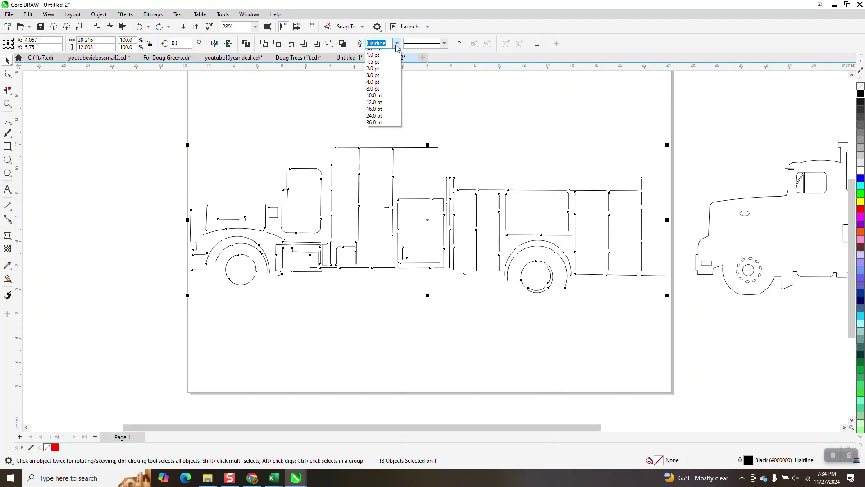
pyautogui.click(374, 101)
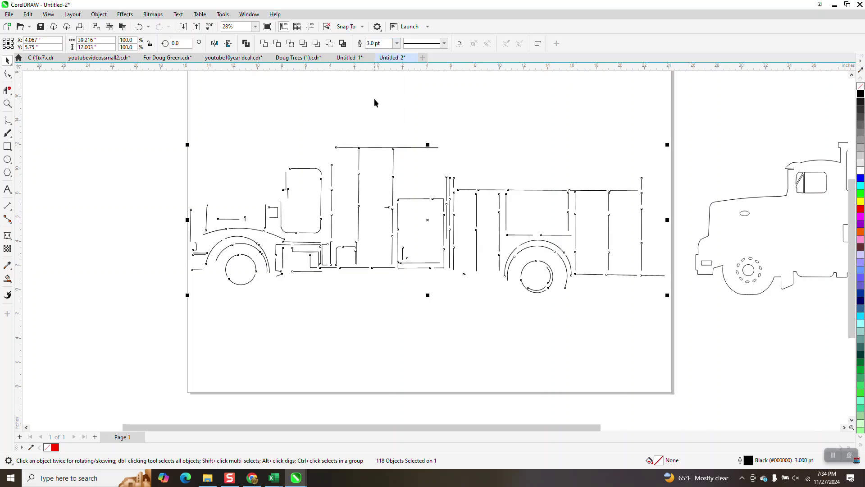
pyautogui.click(98, 15)
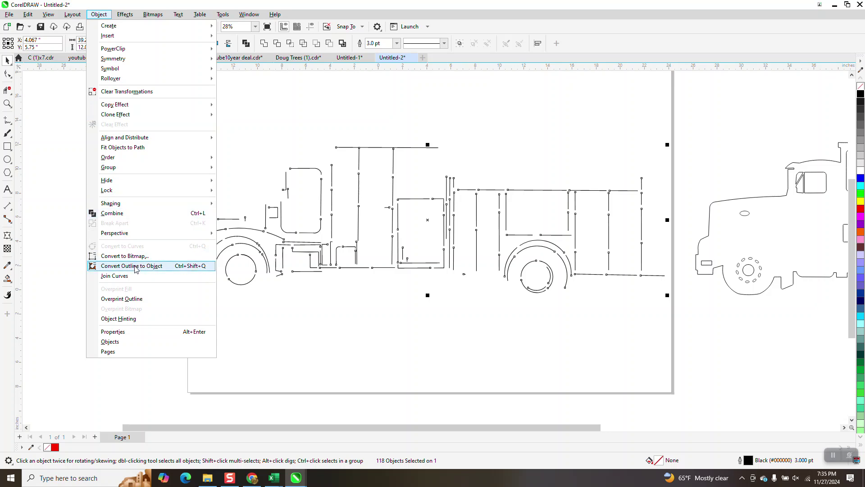
pyautogui.click(655, 215)
pyautogui.click(739, 232)
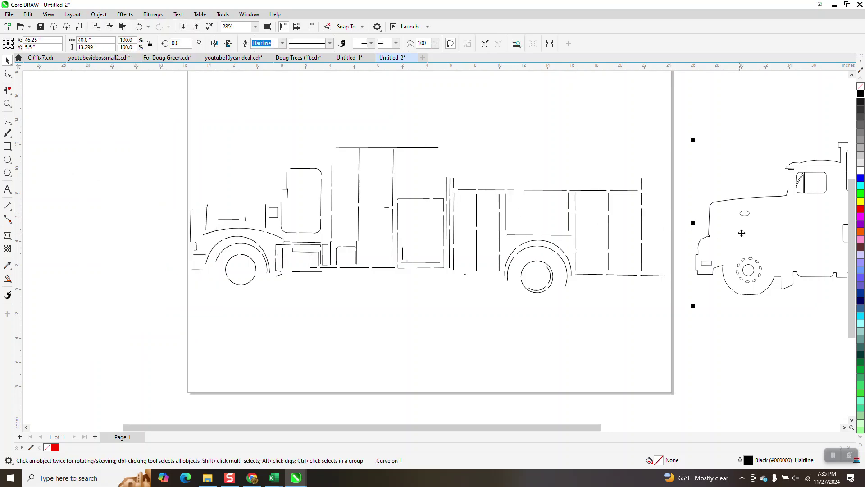
pyautogui.press('p')
pyautogui.scroll(-1, 528, 264)
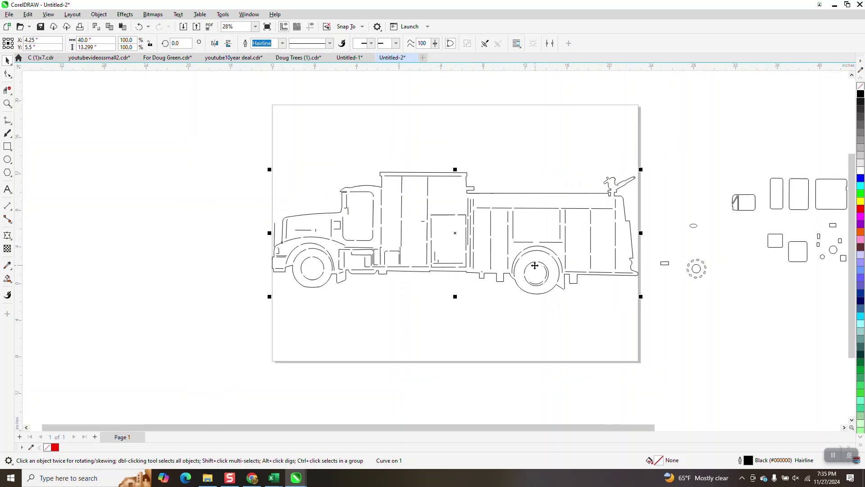
pyautogui.hotkey('ctrl', 'z')
# - Select all the closed shapes beside the page, group them and center the group on the page
pyautogui.scroll(-2, 601, 233)
pyautogui.moveTo(624, 174); pyautogui.dragTo(844, 302)
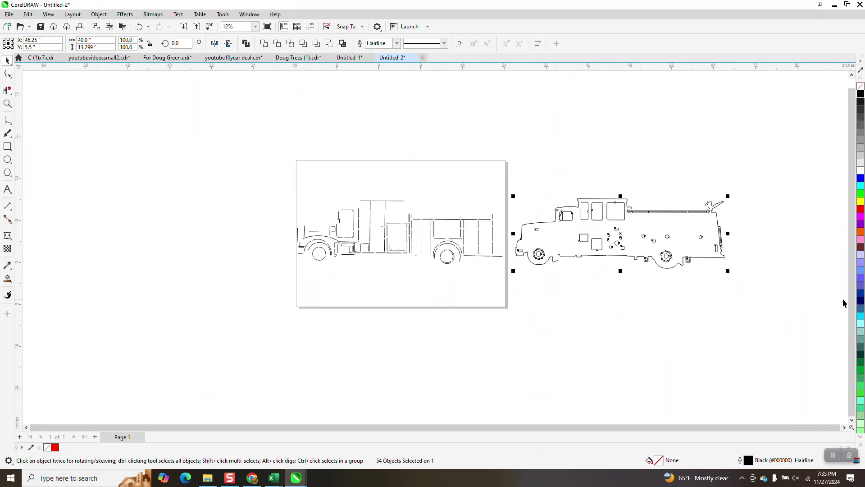
pyautogui.press('p')
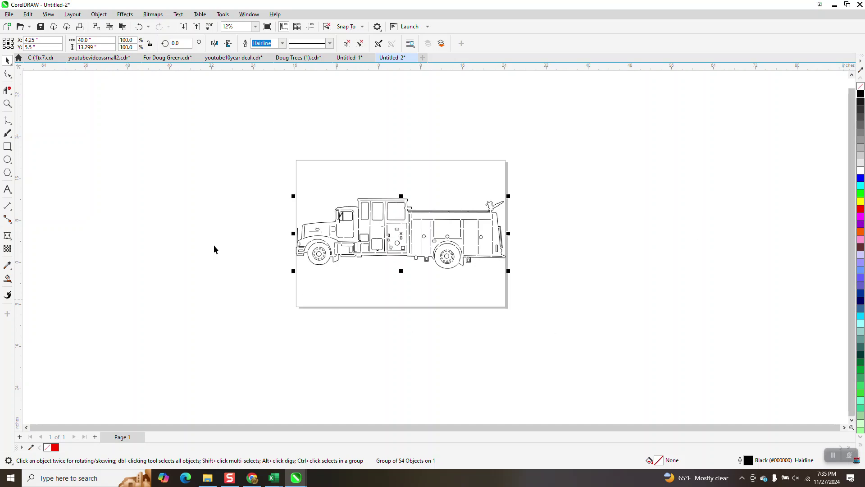
# - Smart-fill the body of the reassembled fire truck with red and no outline
pyautogui.click(7, 104)
pyautogui.moveTo(261, 189); pyautogui.dragTo(434, 319)
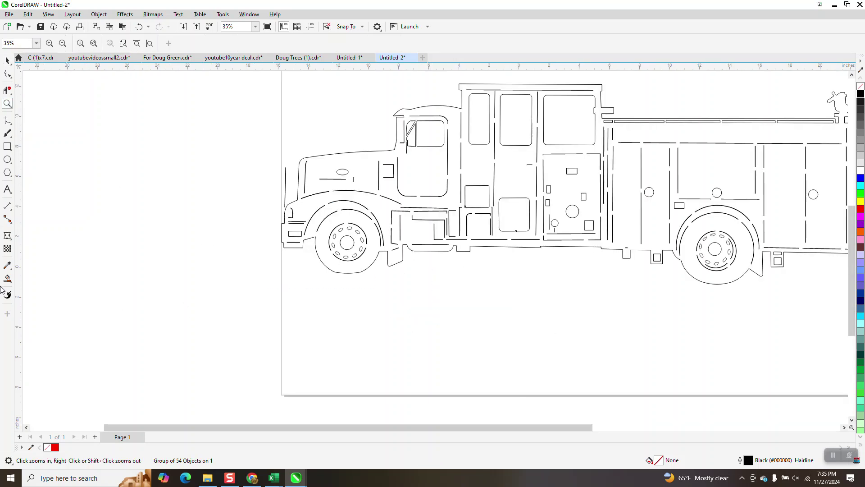
pyautogui.click(7, 278)
pyautogui.click(368, 169)
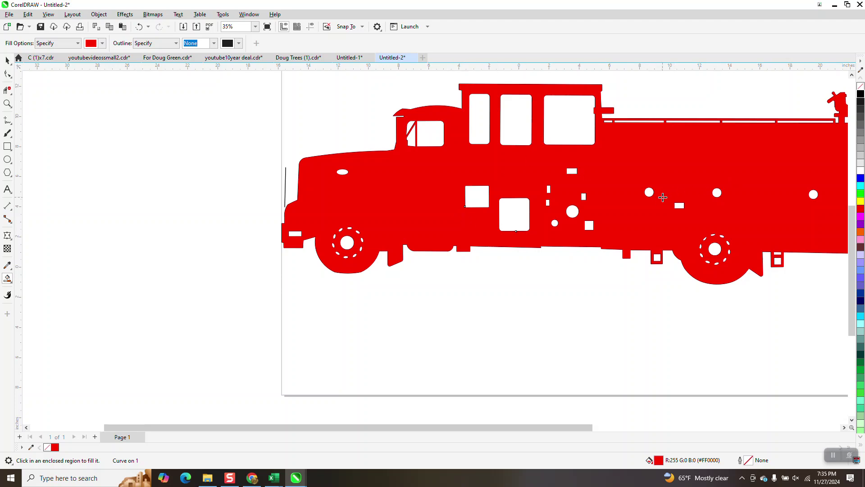
# - Undo the red smart fill and move the group of closed shapes 42 inches right, off the page
pyautogui.click(139, 28)
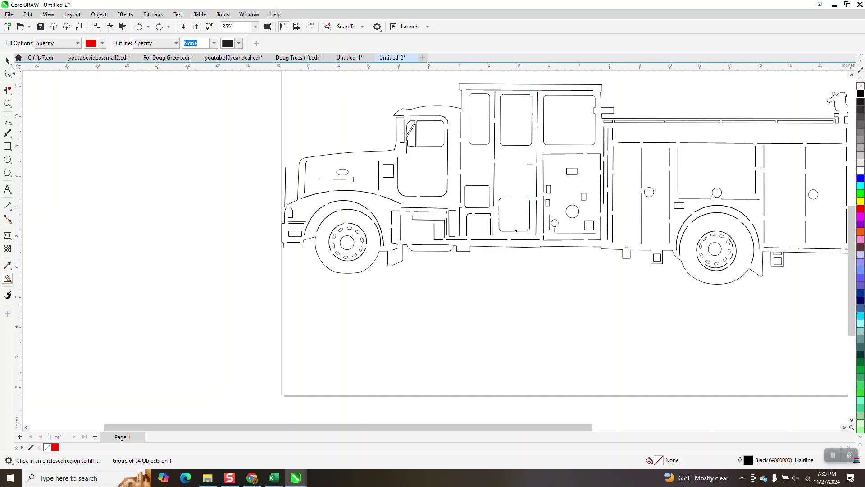
pyautogui.click(7, 60)
pyautogui.scroll(-3, 235, 174)
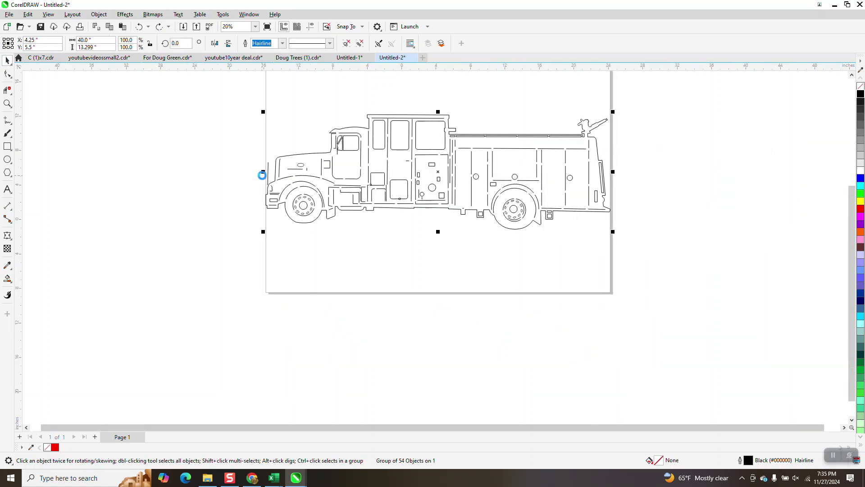
pyautogui.press('Right')
# - Select all the open 3 pt lines left on the page and convert their outlines to objects
pyautogui.moveTo(446, 214); pyautogui.dragTo(610, 235)
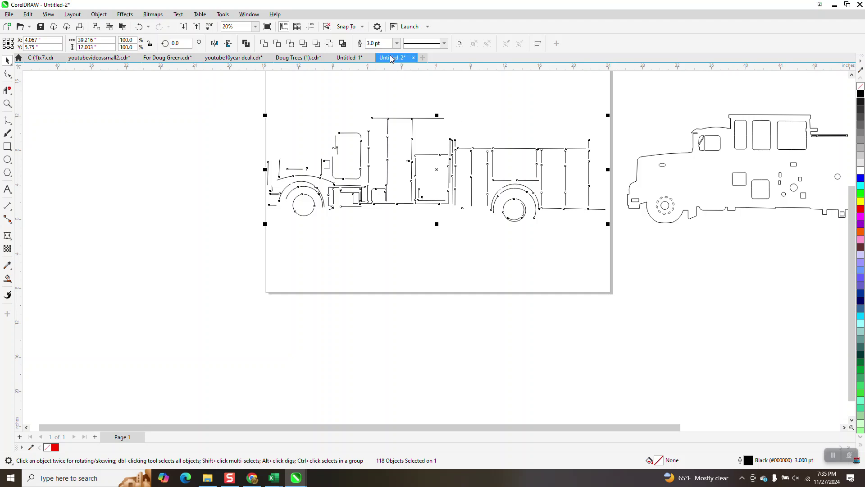
pyautogui.click(98, 14)
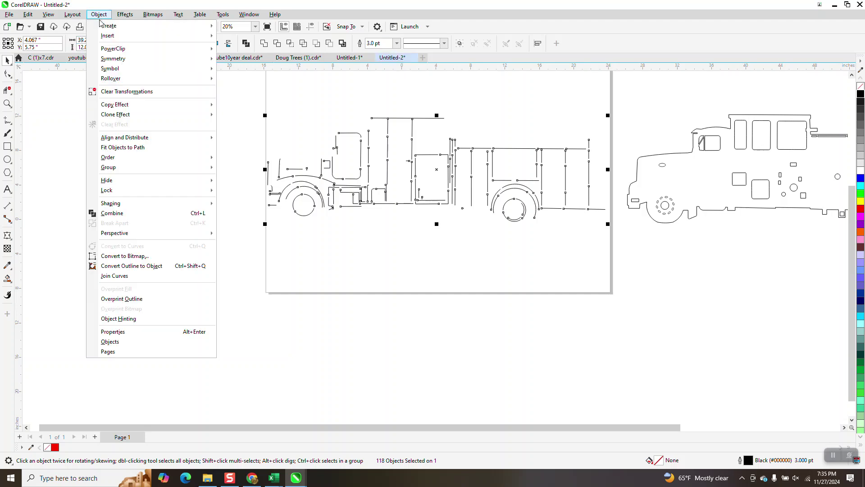
pyautogui.click(141, 266)
# - Center the closed-shape group back on the page and smart-fill the truck body with red and no outline
pyautogui.click(741, 205)
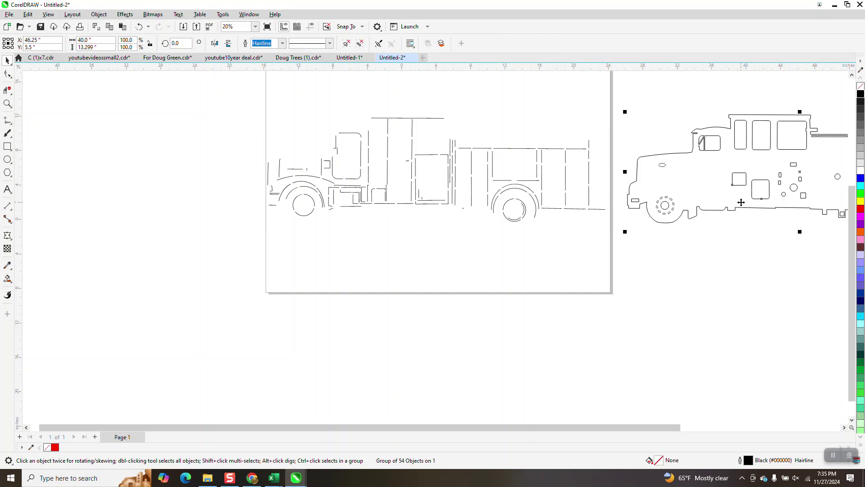
pyautogui.press('p')
pyautogui.click(7, 279)
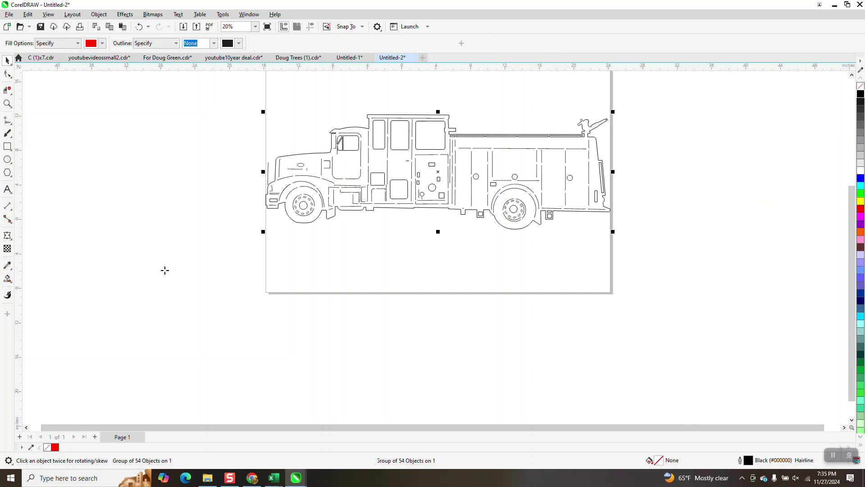
pyautogui.click(376, 159)
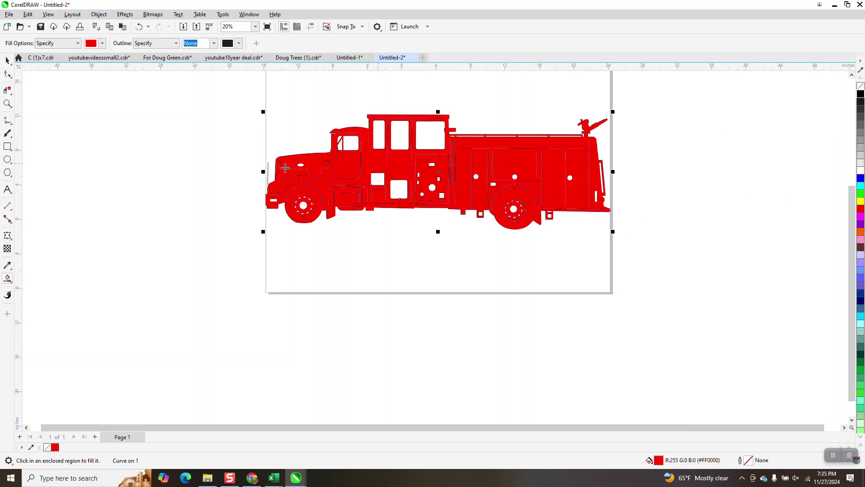
# - Inspect the black line details in the red truck fill, move the filled shape off the page and delete it
pyautogui.click(7, 103)
pyautogui.moveTo(326, 149); pyautogui.dragTo(454, 238)
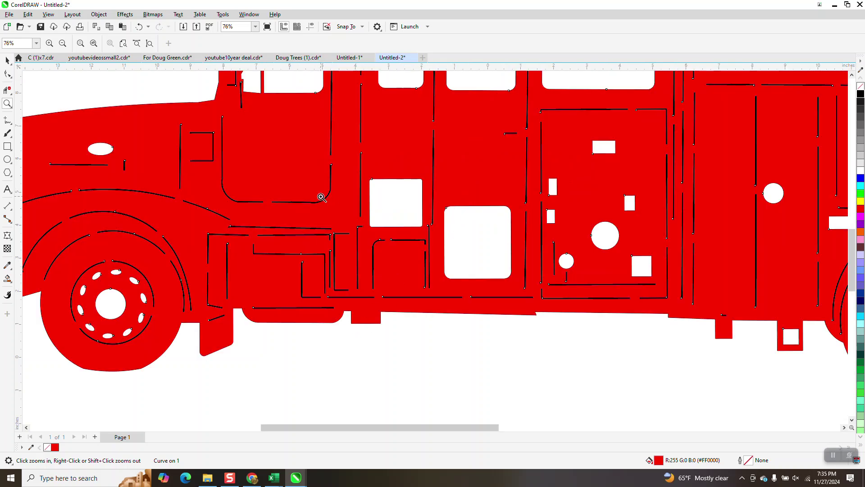
pyautogui.scroll(-2, 320, 198)
pyautogui.scroll(-1, 321, 201)
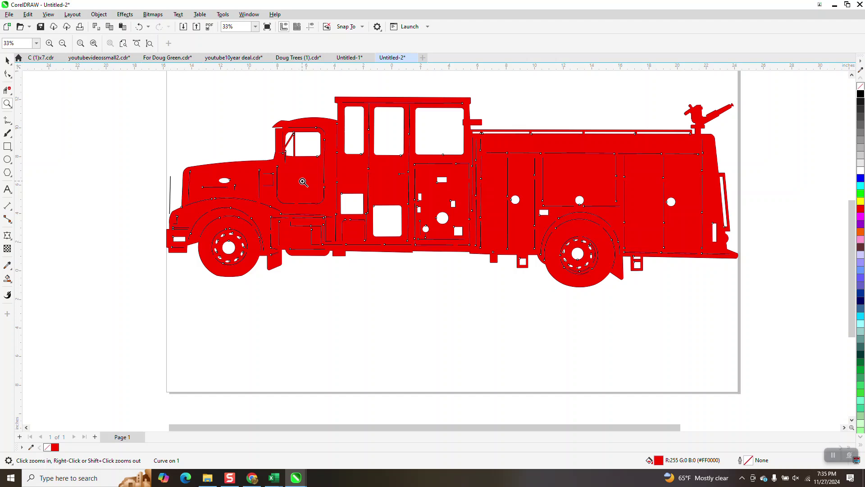
pyautogui.scroll(-1, 299, 192)
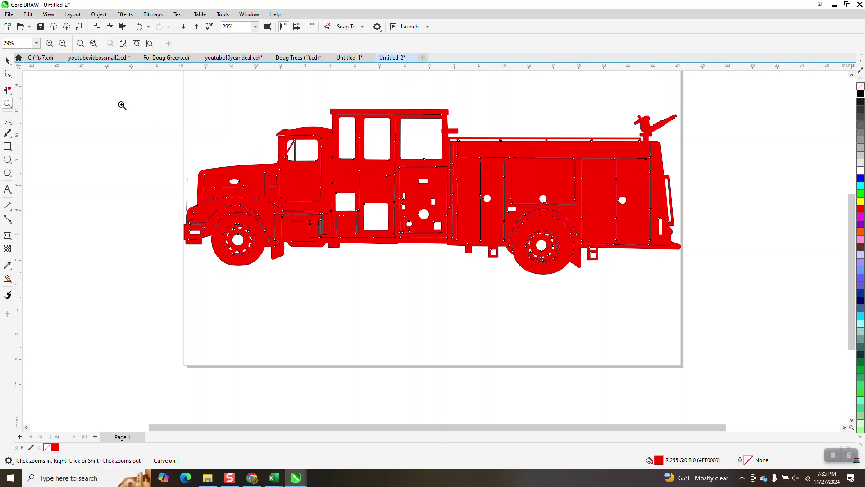
pyautogui.click(8, 61)
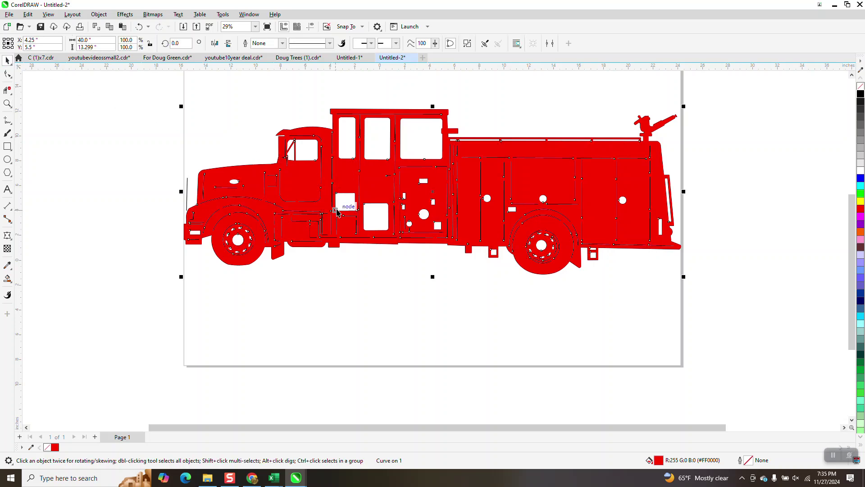
pyautogui.press('Right')
pyautogui.scroll(-2, 315, 224)
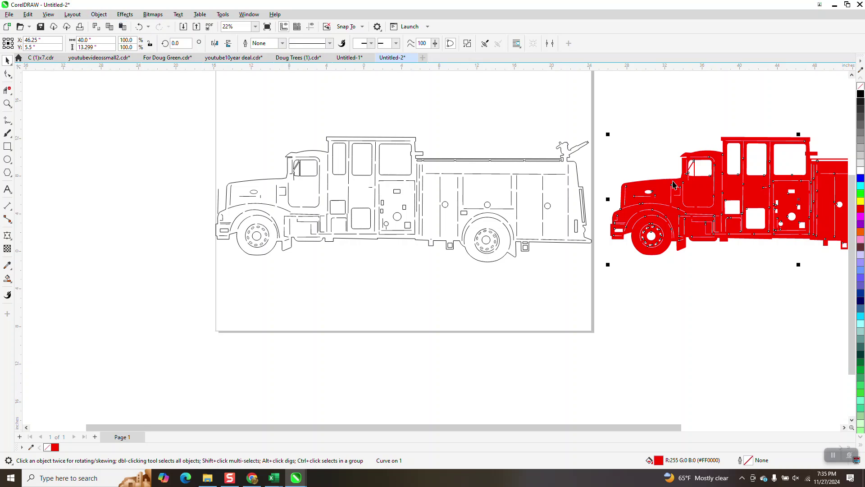
pyautogui.press('Delete')
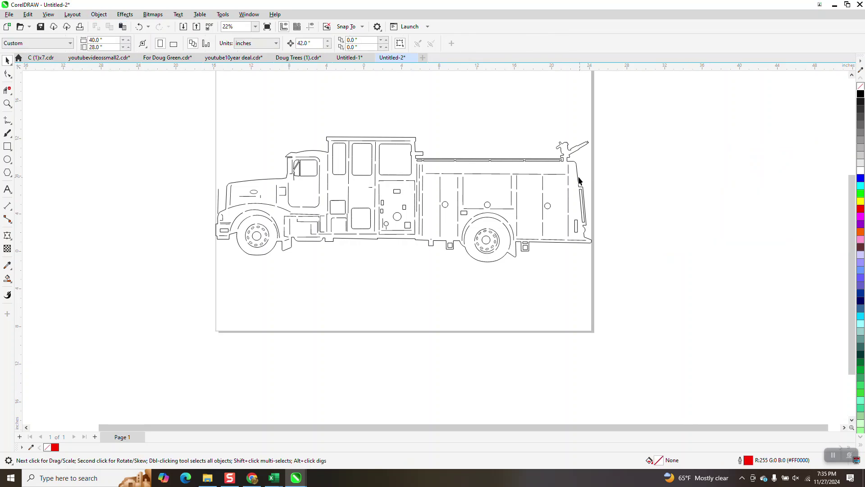
# - Move the closed-shape group aside to color the converted line objects white, and center the group back on the page
pyautogui.click(578, 181)
pyautogui.press('Right')
pyautogui.moveTo(185, 122); pyautogui.dragTo(594, 268)
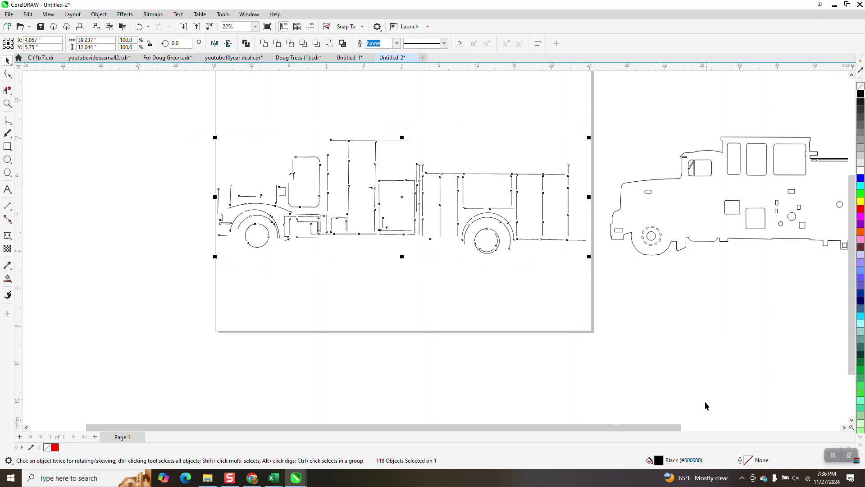
pyautogui.rightClick(861, 172)
pyautogui.click(751, 208)
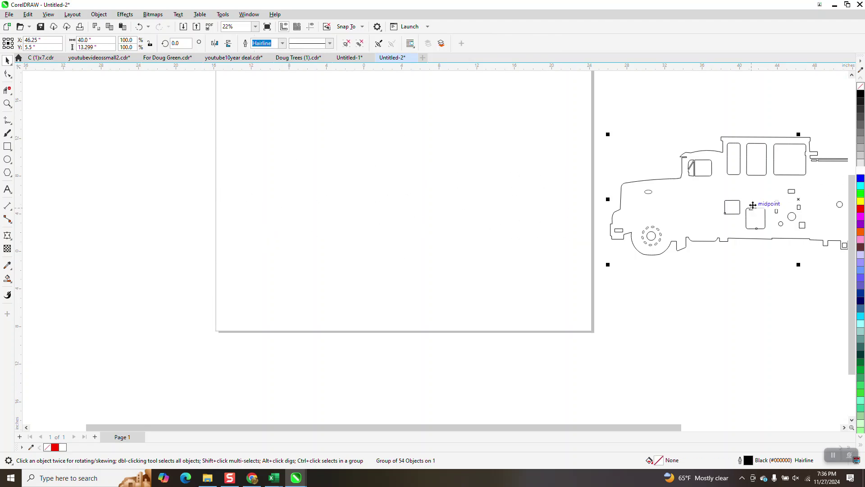
pyautogui.press('p')
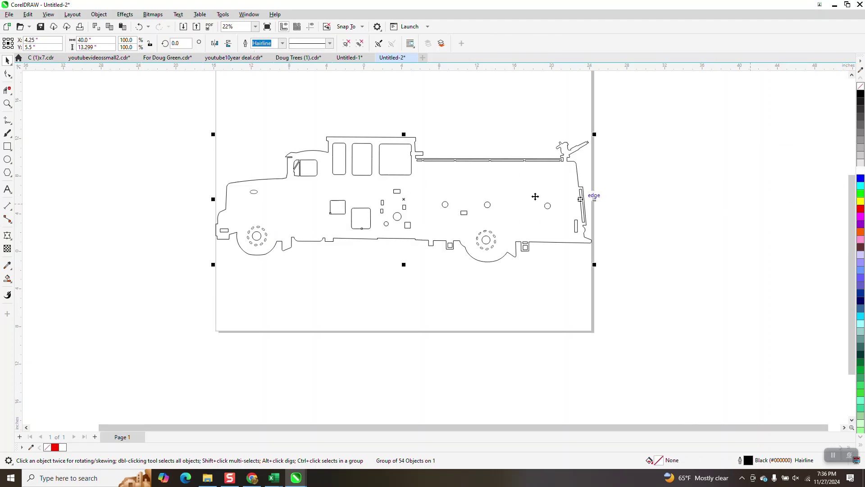
pyautogui.click(8, 279)
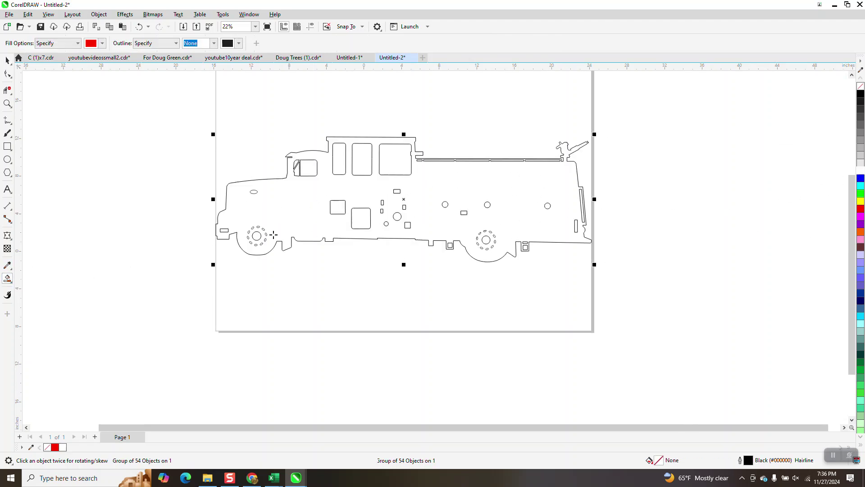
pyautogui.click(375, 154)
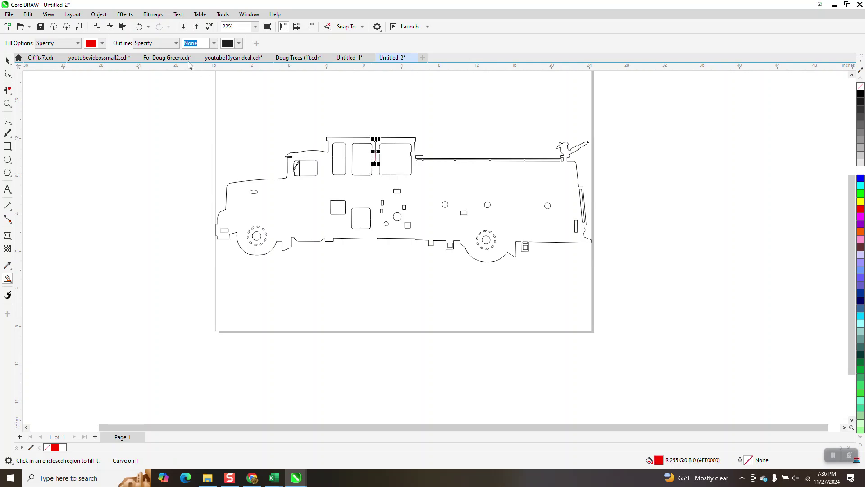
pyautogui.click(140, 27)
pyautogui.click(7, 63)
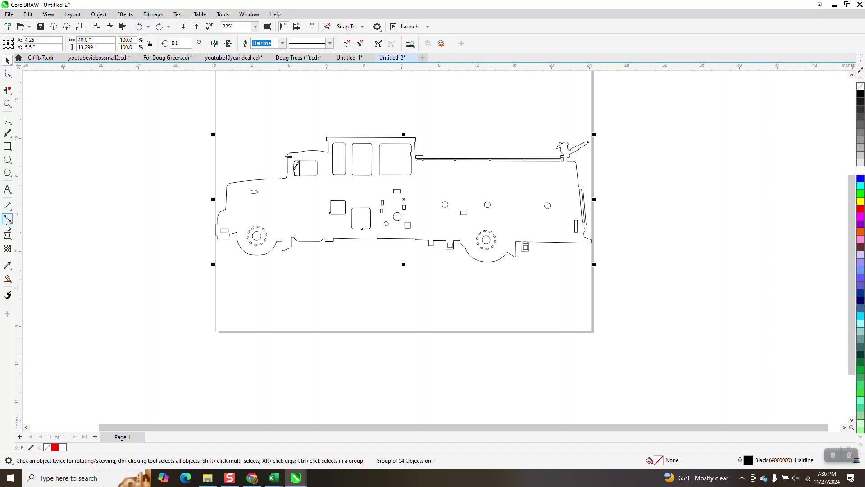
# - Smart-fill the truck body behind the cab window with red and no outline
pyautogui.click(8, 279)
pyautogui.click(33, 288)
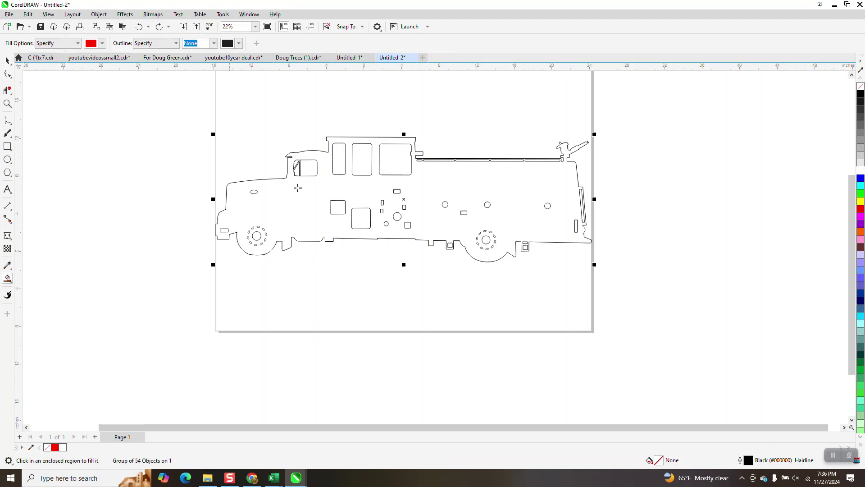
pyautogui.click(321, 166)
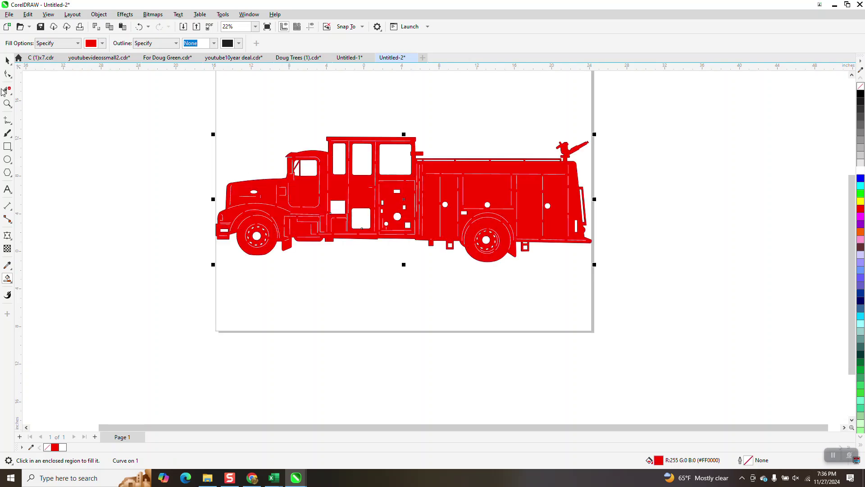
# - Examine the white line details in the red truck up close, especially around the rear wheel arch
pyautogui.click(7, 103)
pyautogui.moveTo(227, 145); pyautogui.dragTo(549, 291)
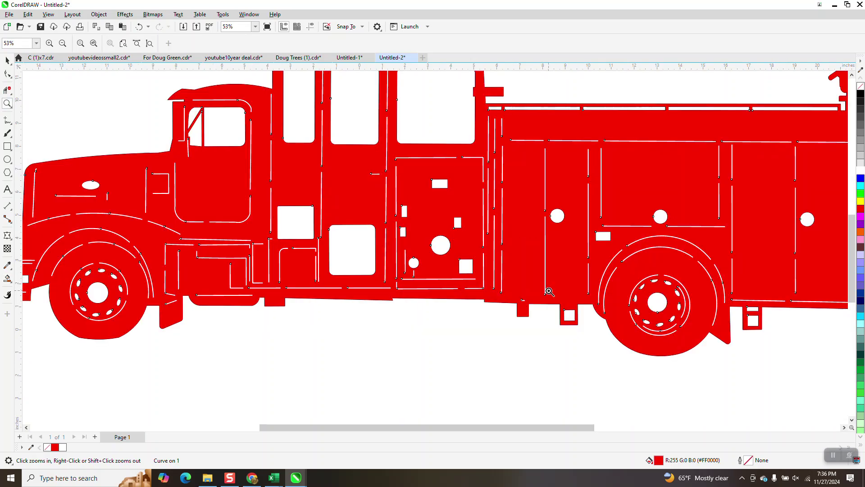
pyautogui.rightClick(411, 239)
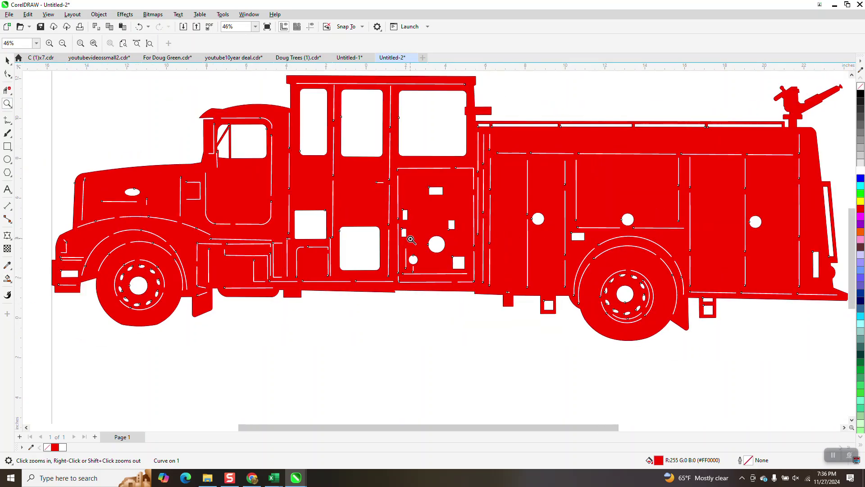
pyautogui.moveTo(604, 223); pyautogui.dragTo(646, 281)
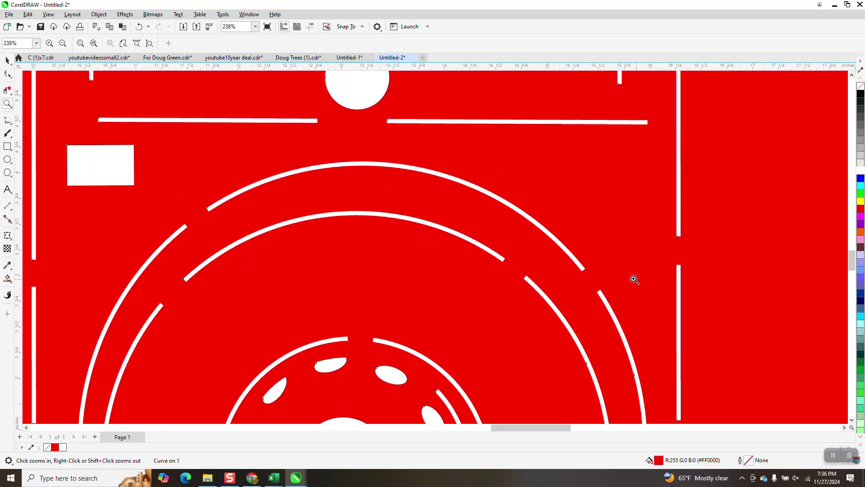
pyautogui.scroll(-5, 434, 176)
pyautogui.scroll(-2, 397, 181)
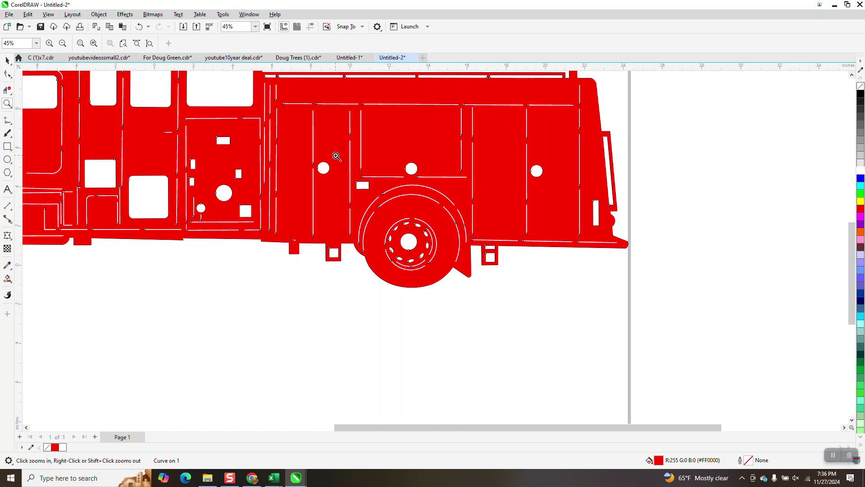
pyautogui.scroll(-1, 336, 161)
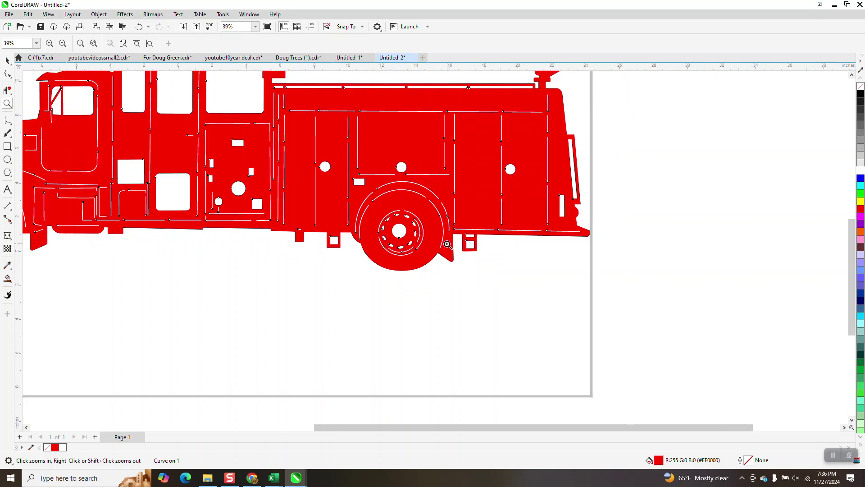
pyautogui.scroll(-1, 455, 245)
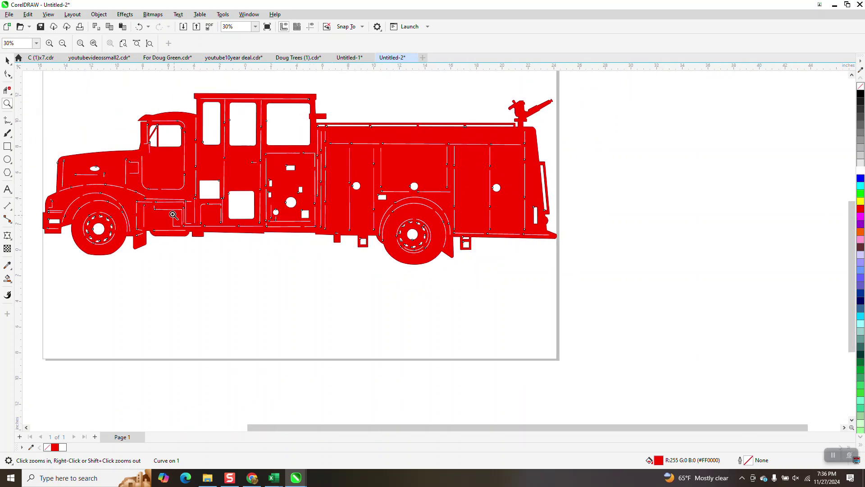